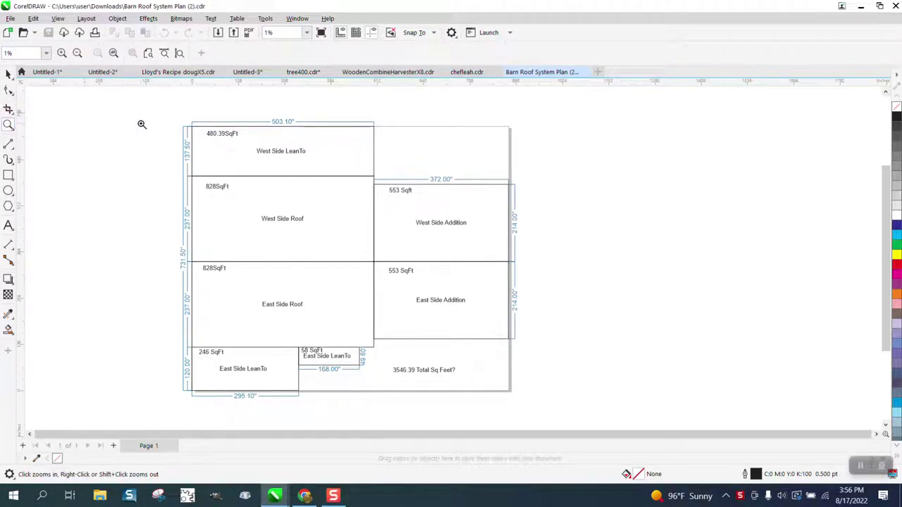
# Step: Add a page-sized rectangle frame around the barn roof plan, then deselect it
pyautogui.moveTo(169, 114)
pyautogui.mouseDown()
pyautogui.moveTo(556, 298)
pyautogui.moveTo(637, 444)
pyautogui.mouseUp()
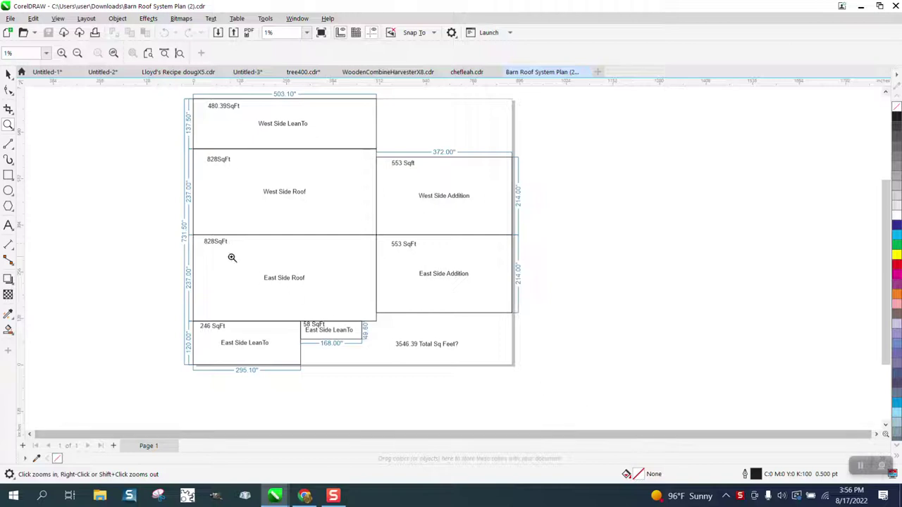
pyautogui.scroll(1, 596, 257)
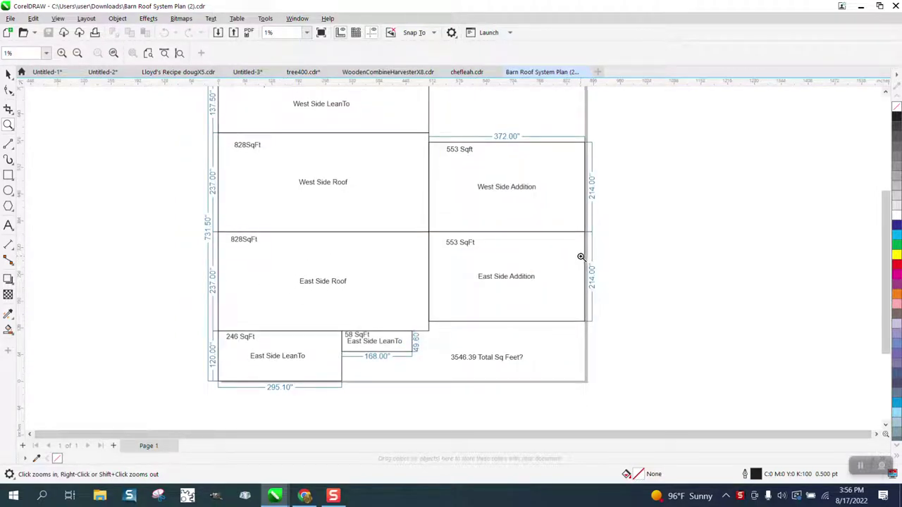
pyautogui.scroll(1, 580, 256)
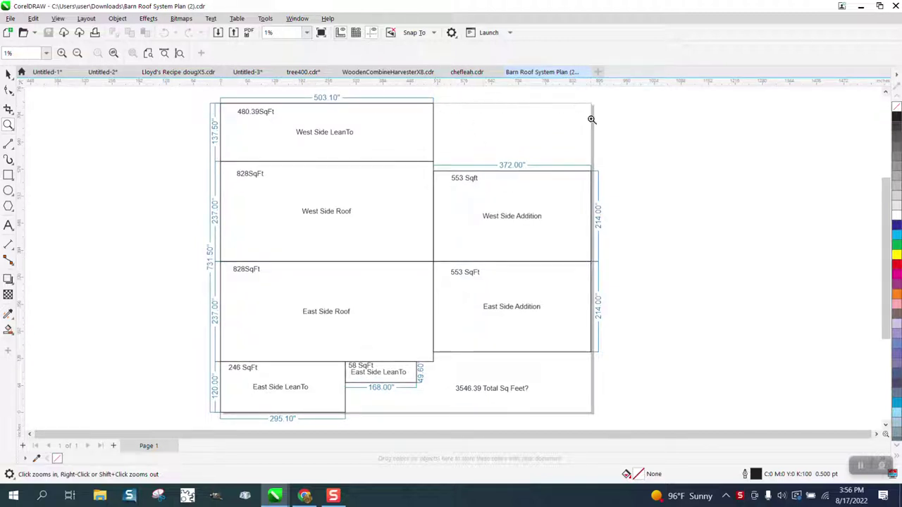
pyautogui.click(8, 73)
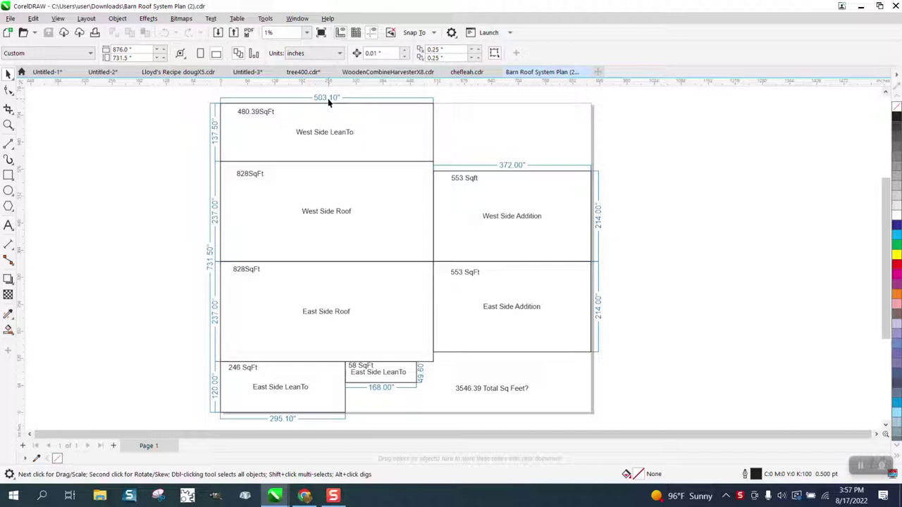
pyautogui.click(8, 175)
pyautogui.doubleClick(9, 175)
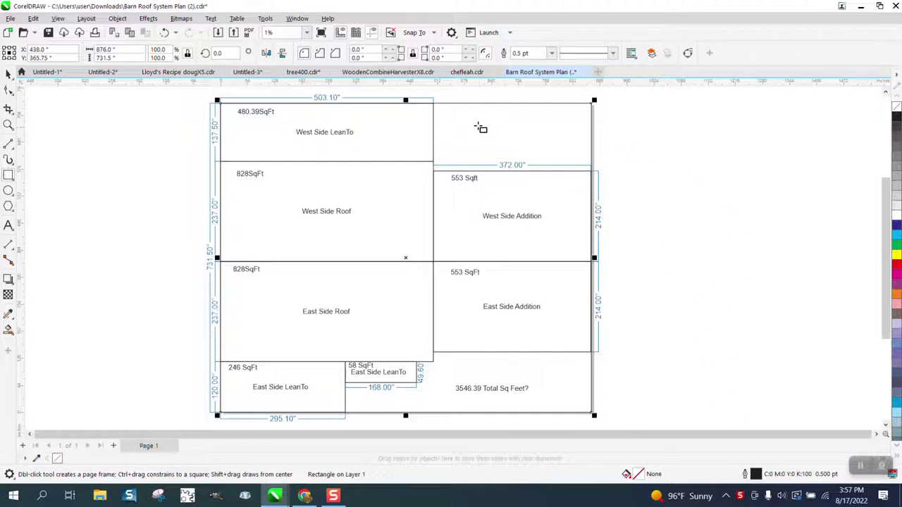
pyautogui.press('Escape')
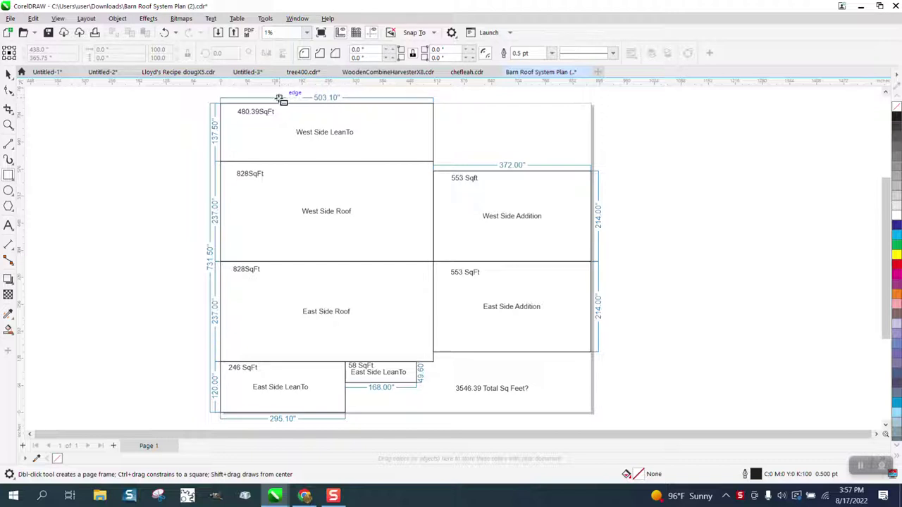
pyautogui.click(9, 76)
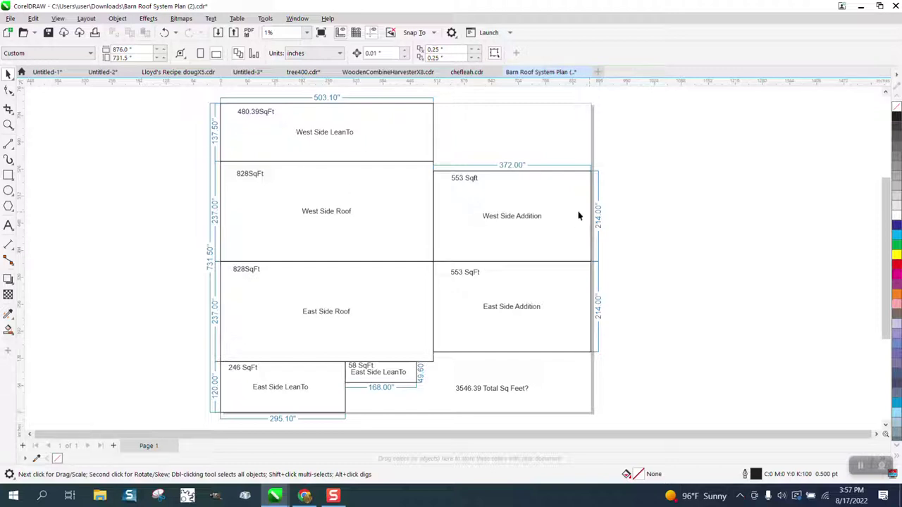
# Step: Set the page to portrait Letter, 8.5 inches wide by 11 inches high
pyautogui.click(141, 51)
pyautogui.click(200, 53)
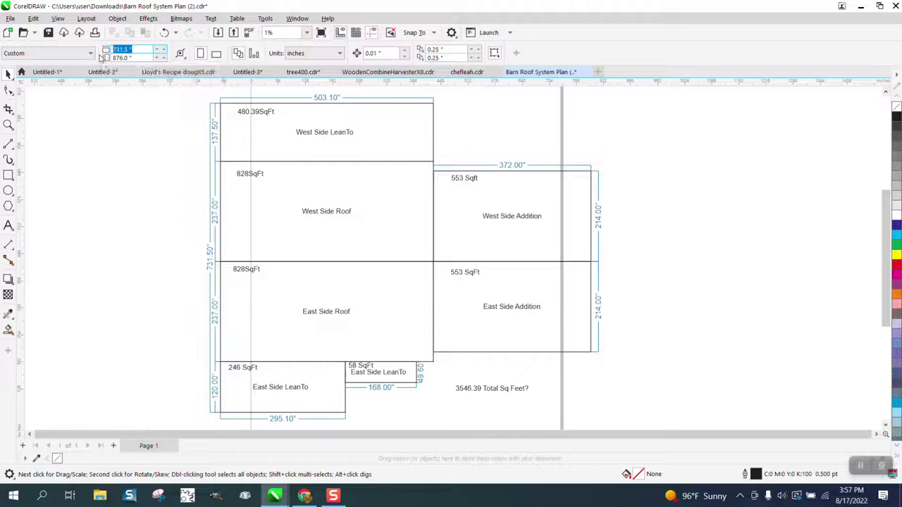
pyautogui.write('8')
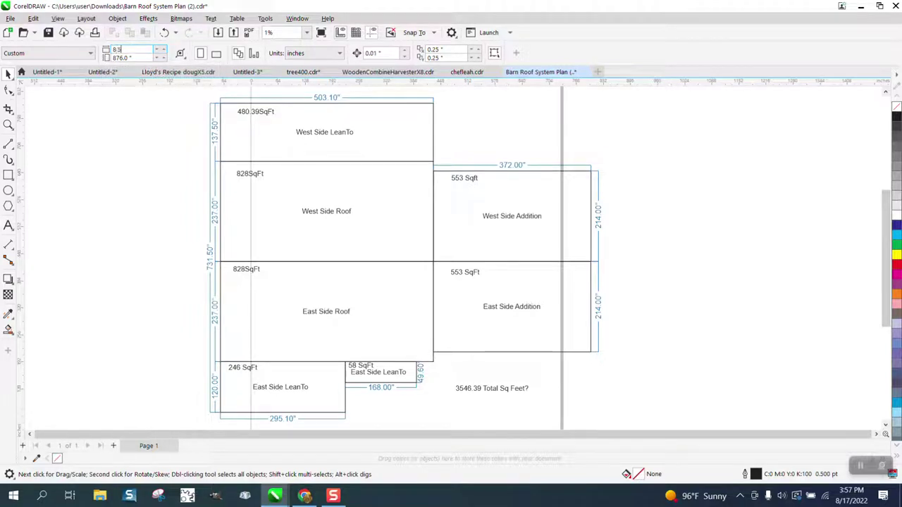
pyautogui.write('.5')
pyautogui.press('Tab')
pyautogui.write('11')
pyautogui.press('Return')
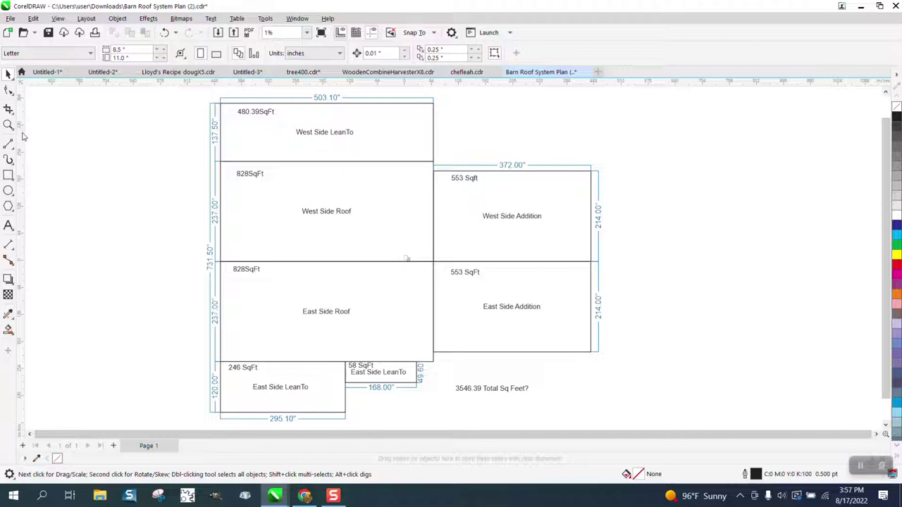
# Step: Zoom and scroll to compare the new Letter page with the much larger roof plan
pyautogui.click(8, 125)
pyautogui.moveTo(423, 267); pyautogui.dragTo(422, 269)
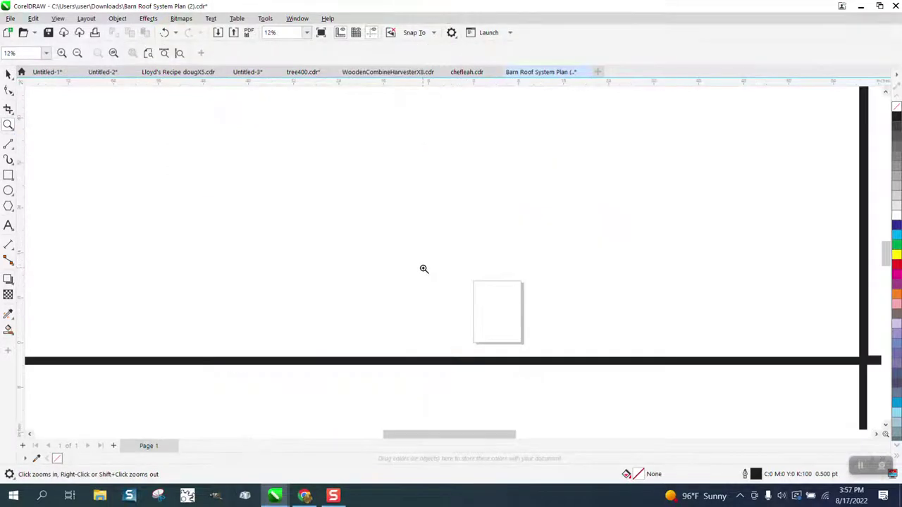
pyautogui.scroll(-5, 420, 269)
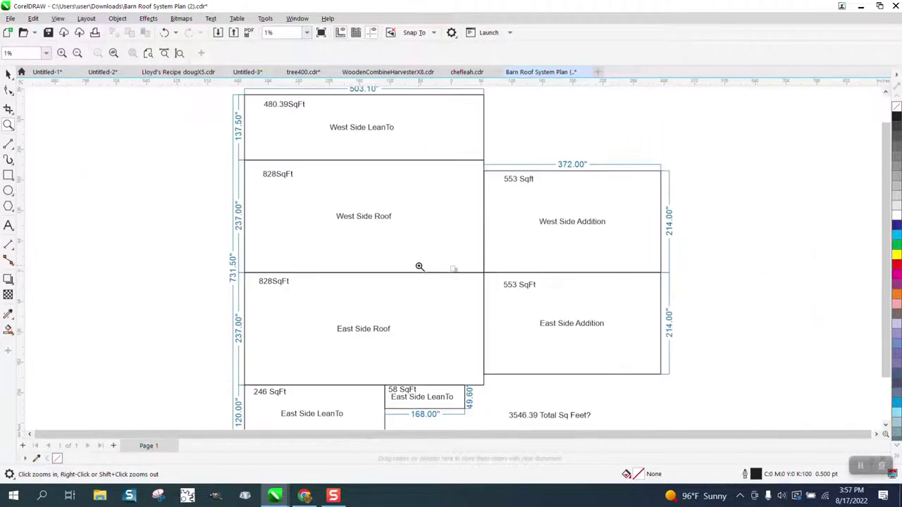
pyautogui.scroll(1, 139, 176)
pyautogui.scroll(-2, 233, 210)
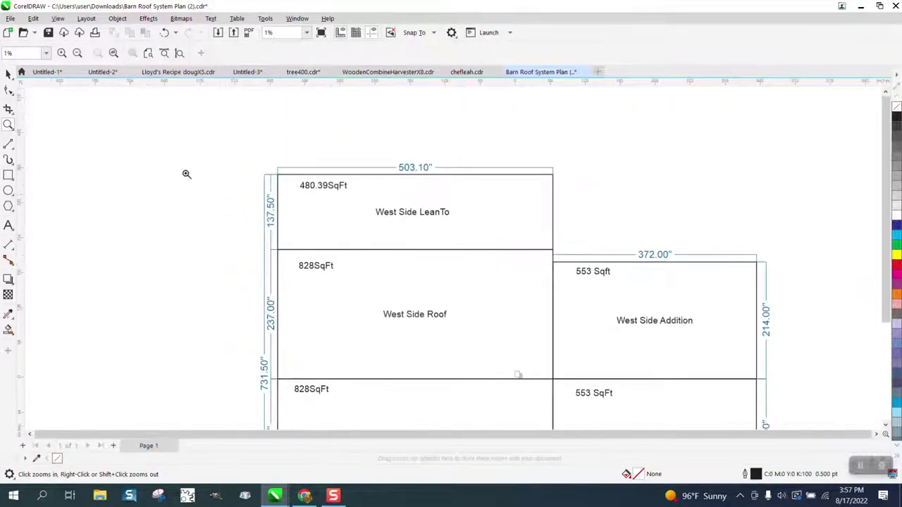
pyautogui.press('space')
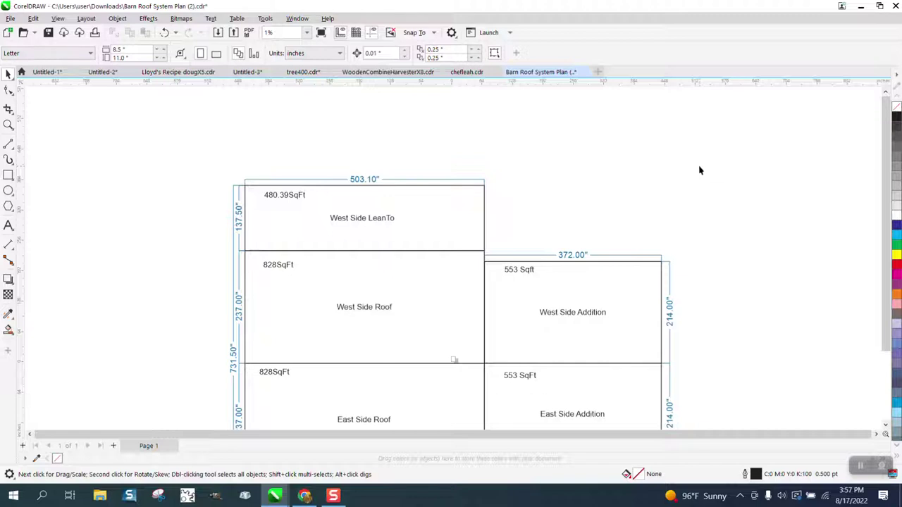
pyautogui.scroll(-1, 550, 177)
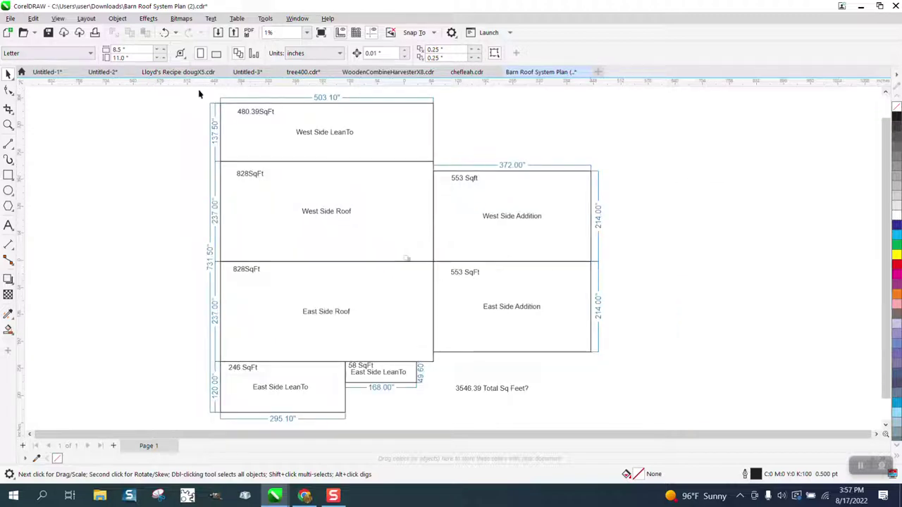
pyautogui.moveTo(199, 93); pyautogui.dragTo(737, 427)
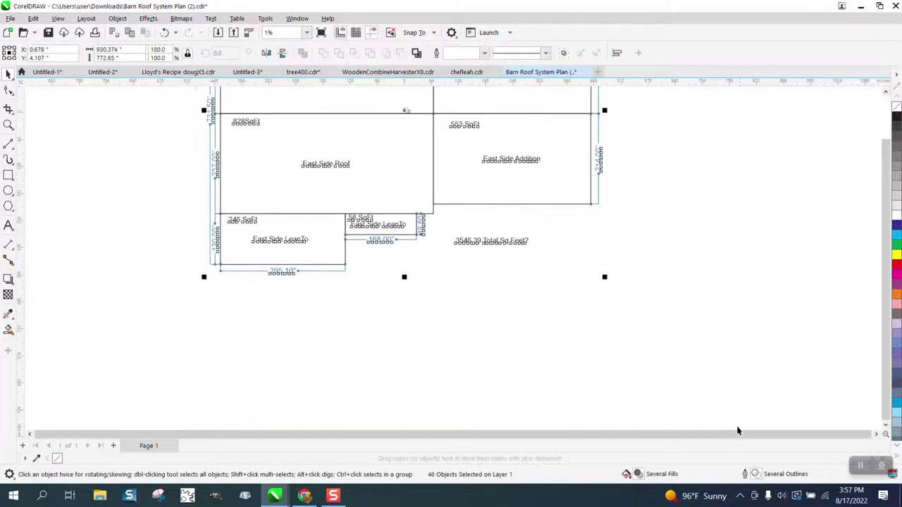
pyautogui.doubleClick(110, 49)
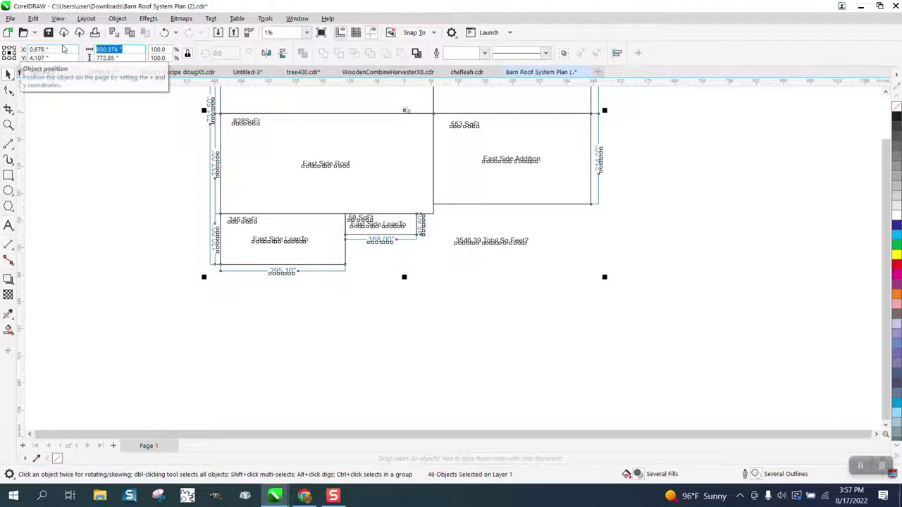
pyautogui.write('45')
pyautogui.press('Return')
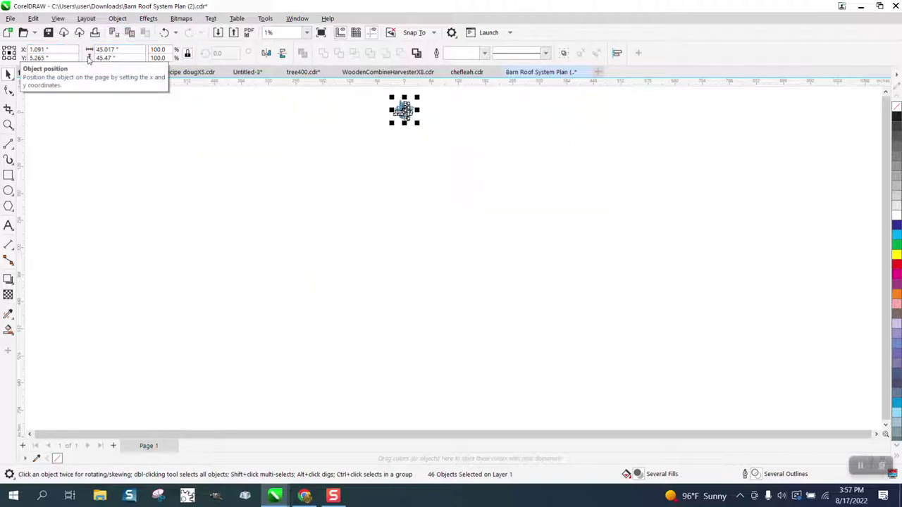
pyautogui.click(8, 124)
pyautogui.moveTo(398, 103); pyautogui.dragTo(434, 133)
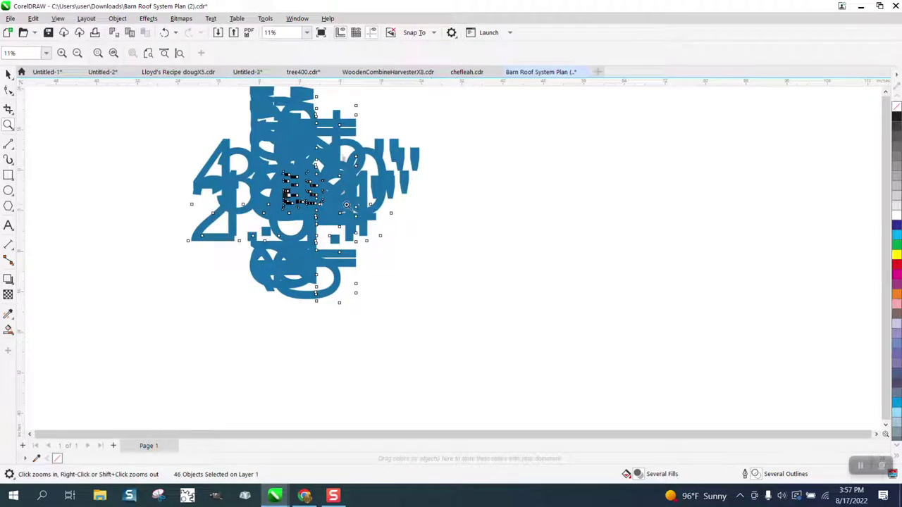
pyautogui.moveTo(280, 161); pyautogui.dragTo(351, 214)
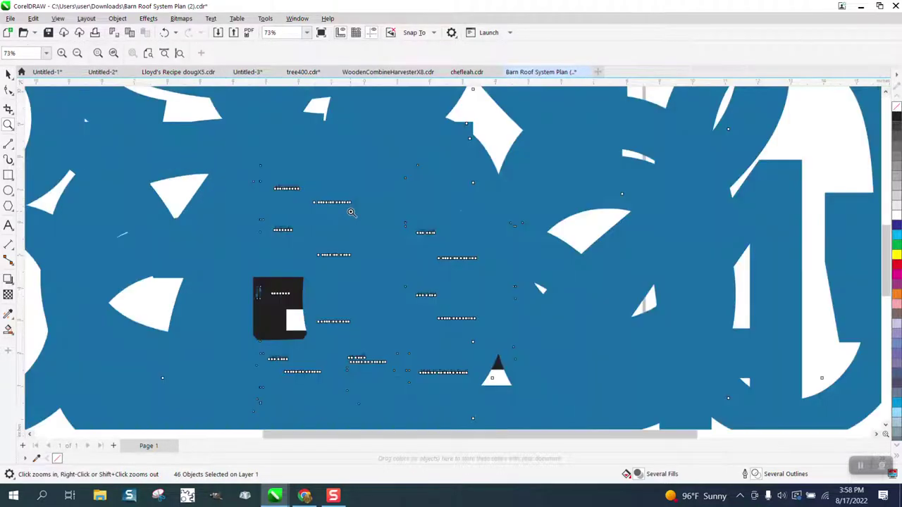
pyautogui.scroll(-5, 378, 231)
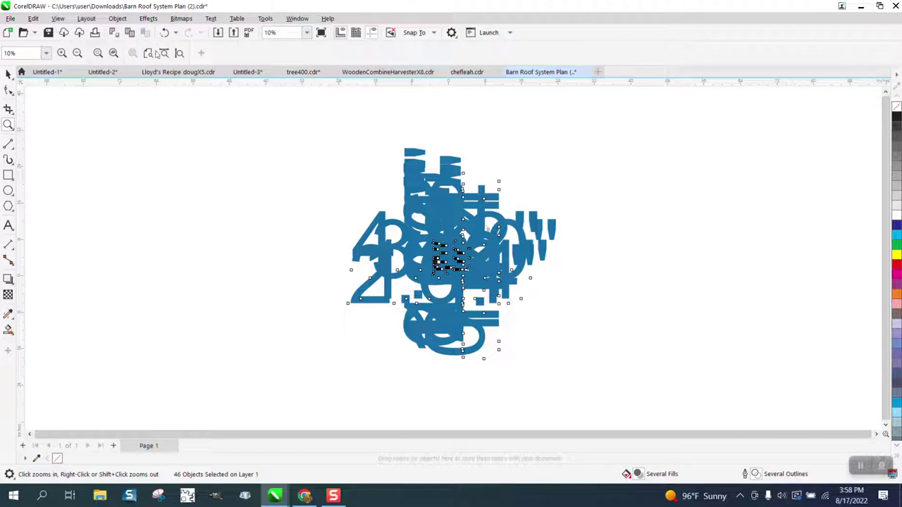
pyautogui.click(166, 34)
pyautogui.scroll(-3, 394, 268)
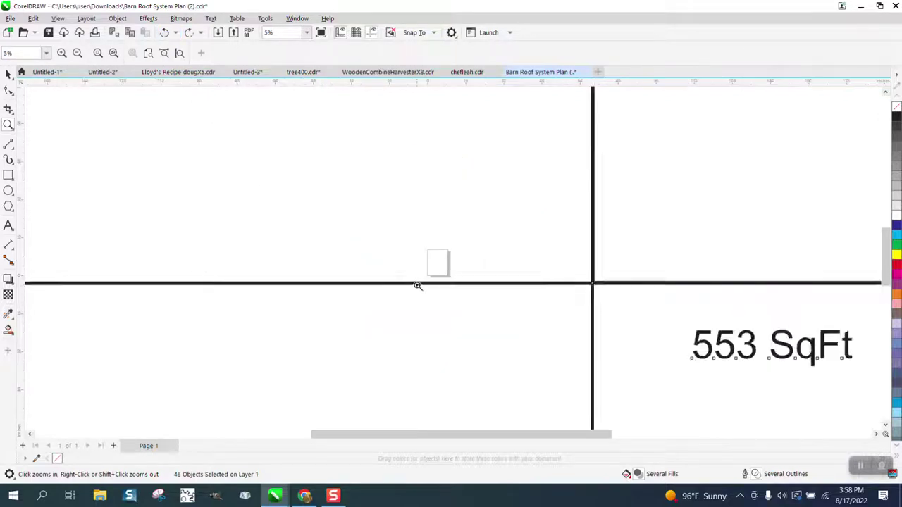
pyautogui.scroll(-1, 477, 303)
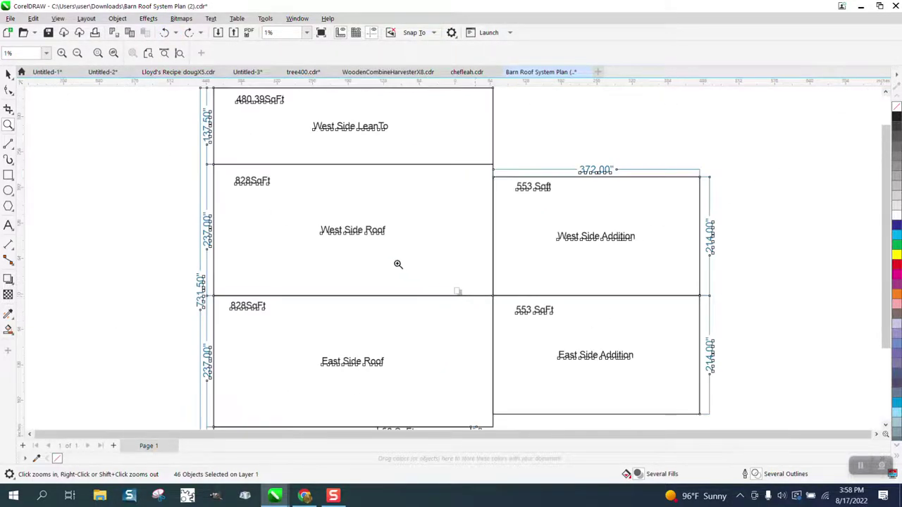
# Step: Select all text in the drawing and delete the text and dimension labels
pyautogui.click(34, 19)
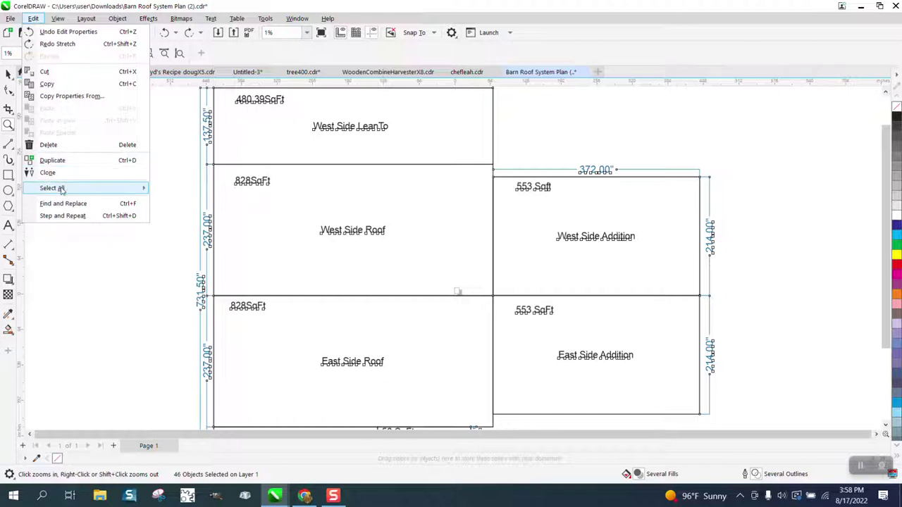
pyautogui.moveTo(106, 188)
pyautogui.click(172, 202)
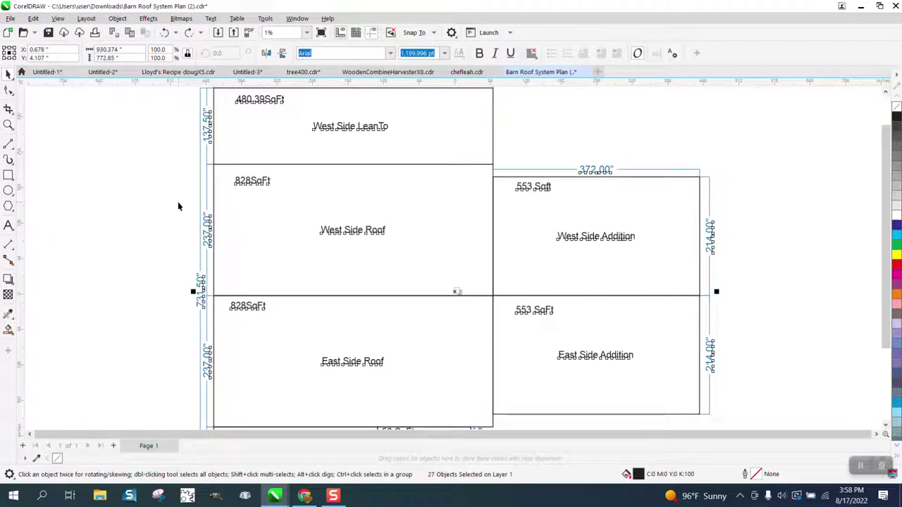
pyautogui.press('Delete')
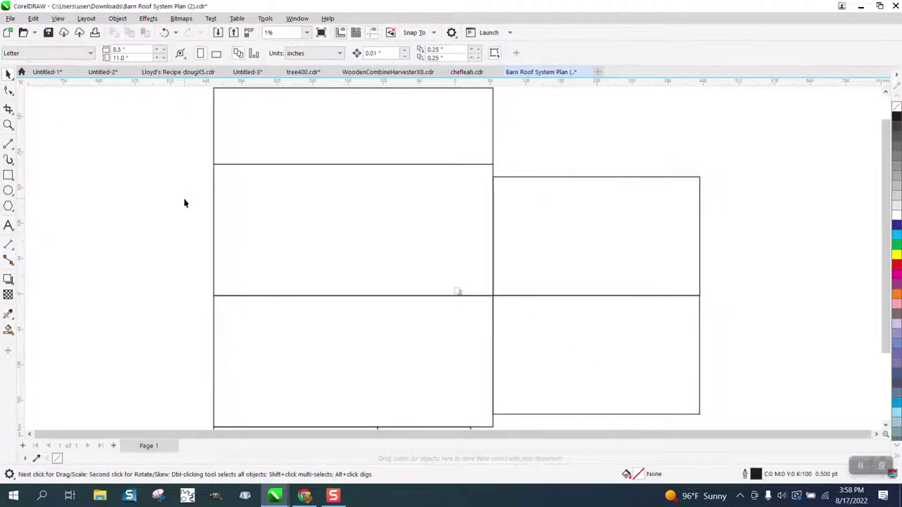
# Step: Scale the marquee-selected roof plan rectangles to 8 inches wide and zoom in to inspect them
pyautogui.scroll(-1, 184, 203)
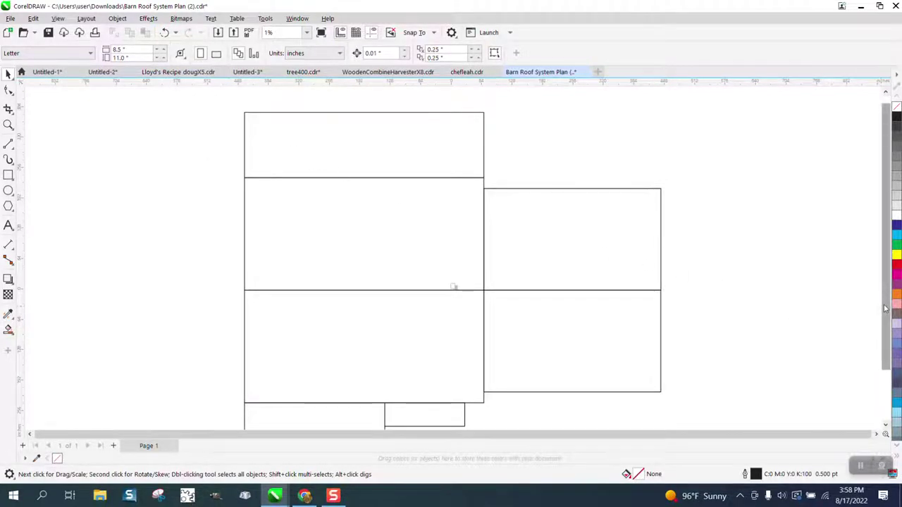
pyautogui.scroll(-1, 817, 302)
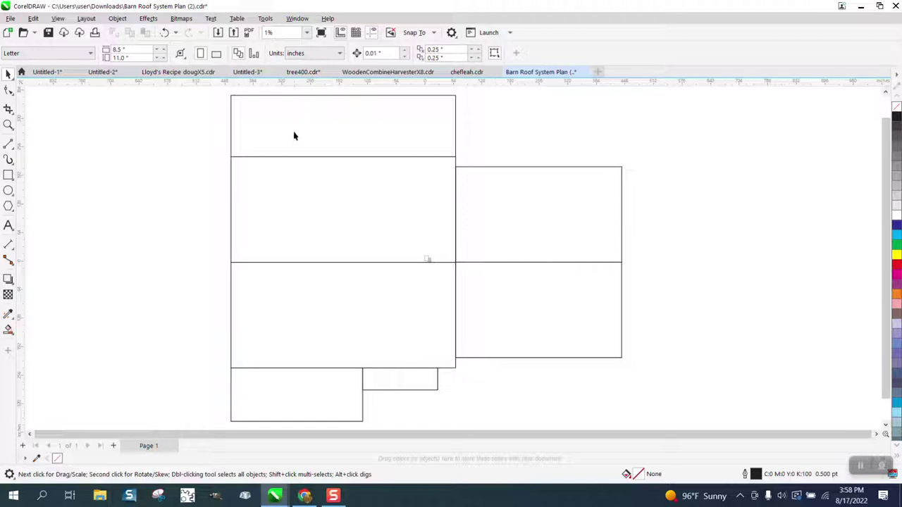
pyautogui.moveTo(215, 92); pyautogui.dragTo(676, 433)
pyautogui.moveTo(134, 51); pyautogui.dragTo(62, 54)
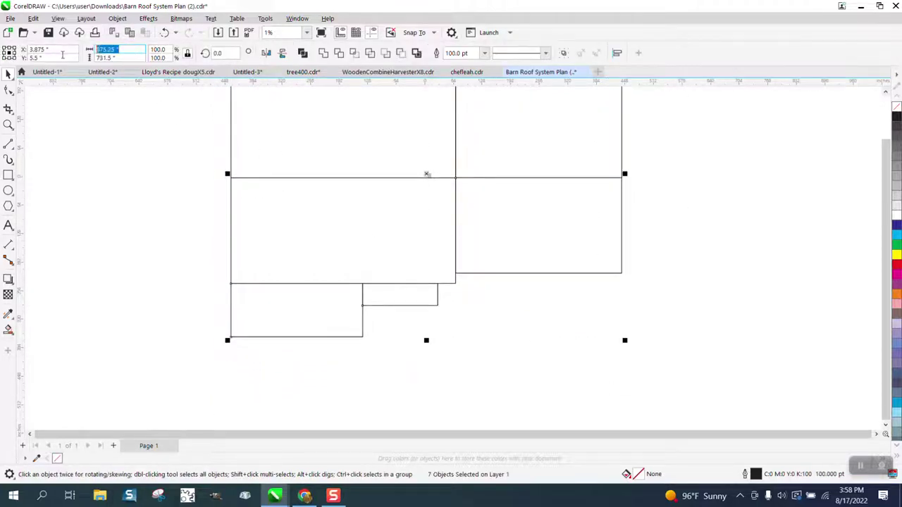
pyautogui.write('8')
pyautogui.press('Return')
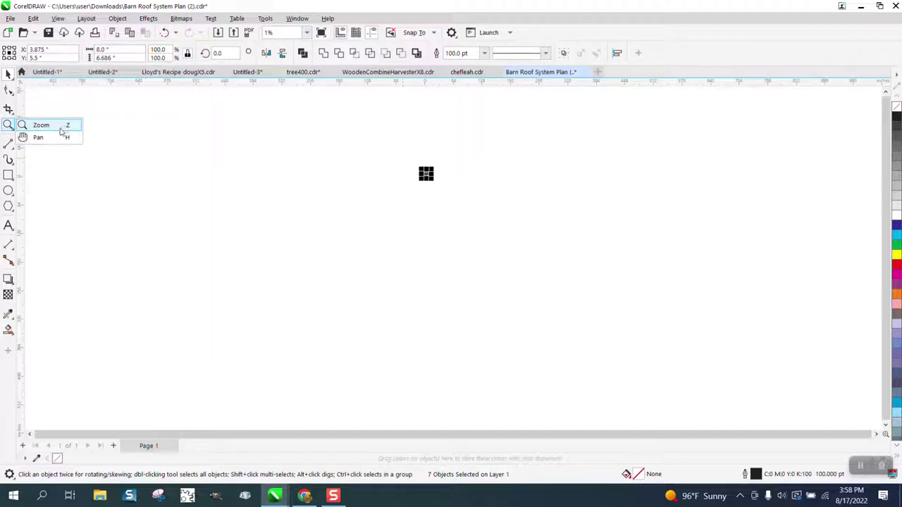
pyautogui.click(67, 126)
pyautogui.moveTo(422, 173); pyautogui.dragTo(445, 186)
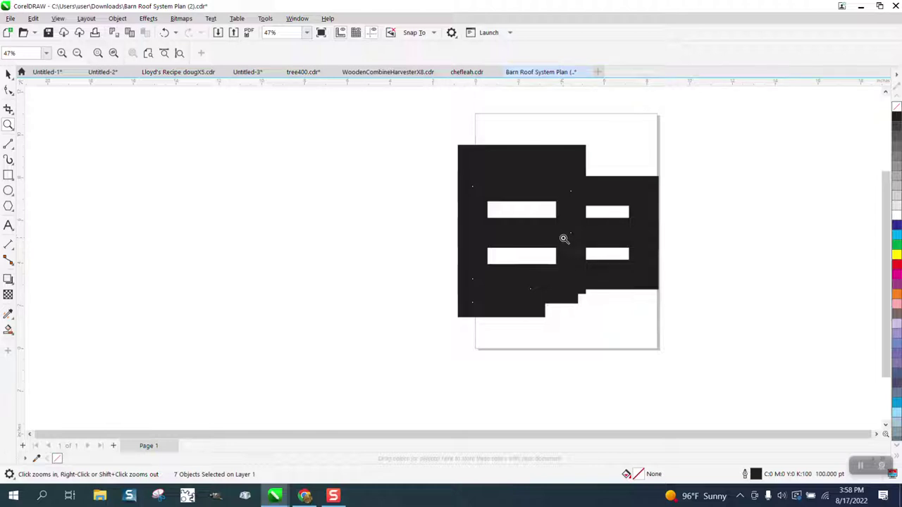
# Step: Undo twice to bring back the full-size plan with its labels and dimensions, zooming out to see it all
pyautogui.click(165, 33)
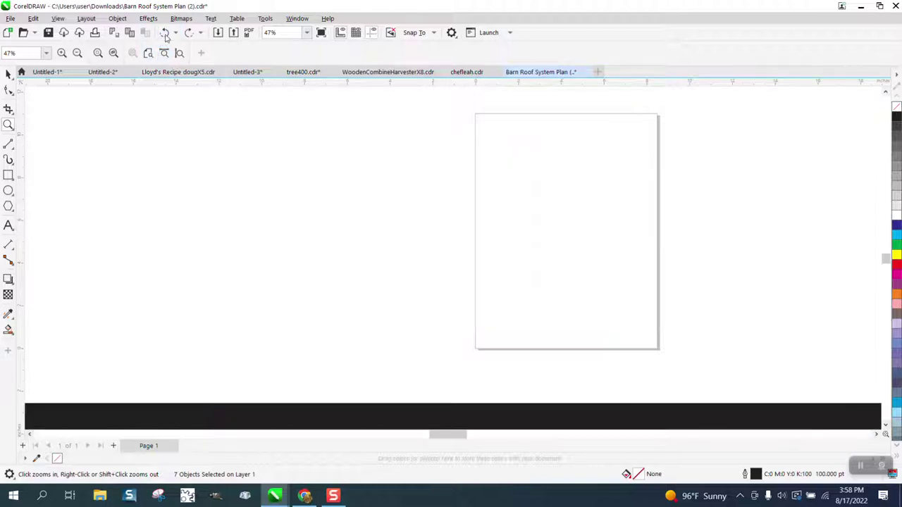
pyautogui.rightClick(242, 191)
pyautogui.rightClick(239, 188)
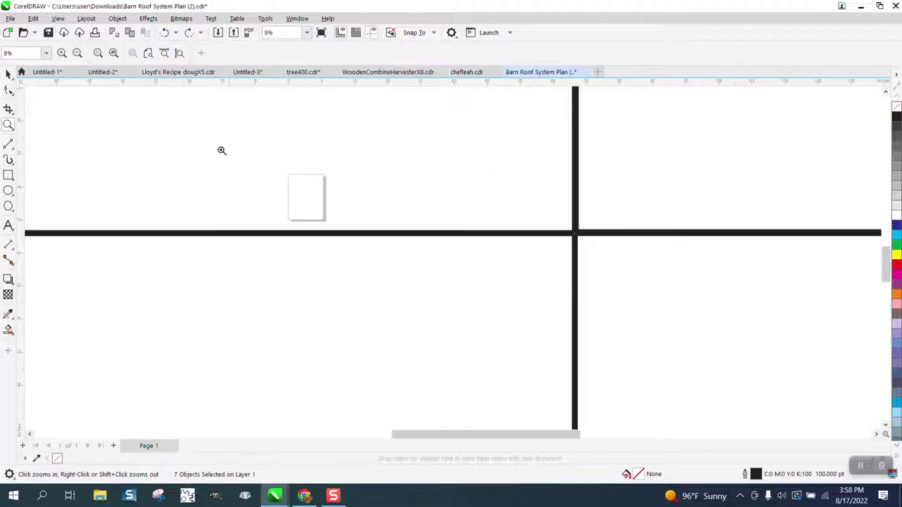
pyautogui.click(164, 33)
pyautogui.rightClick(358, 218)
pyautogui.rightClick(364, 258)
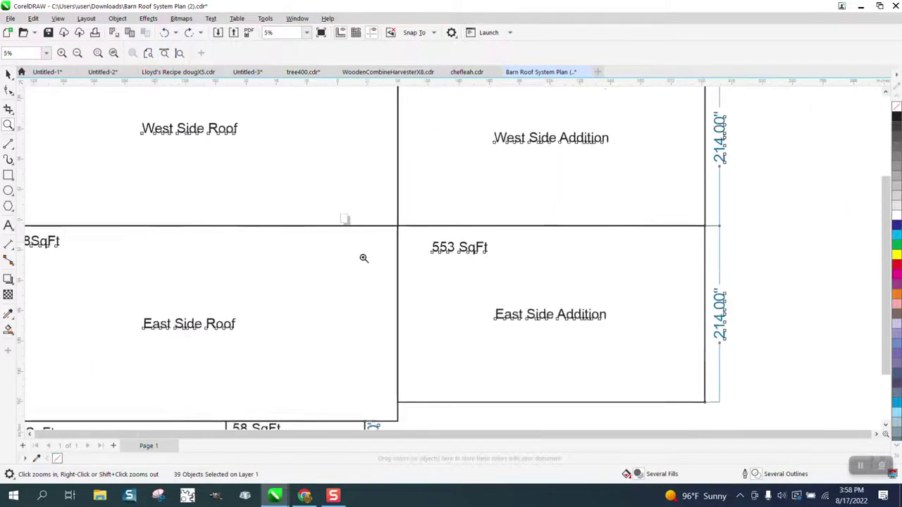
pyautogui.rightClick(364, 258)
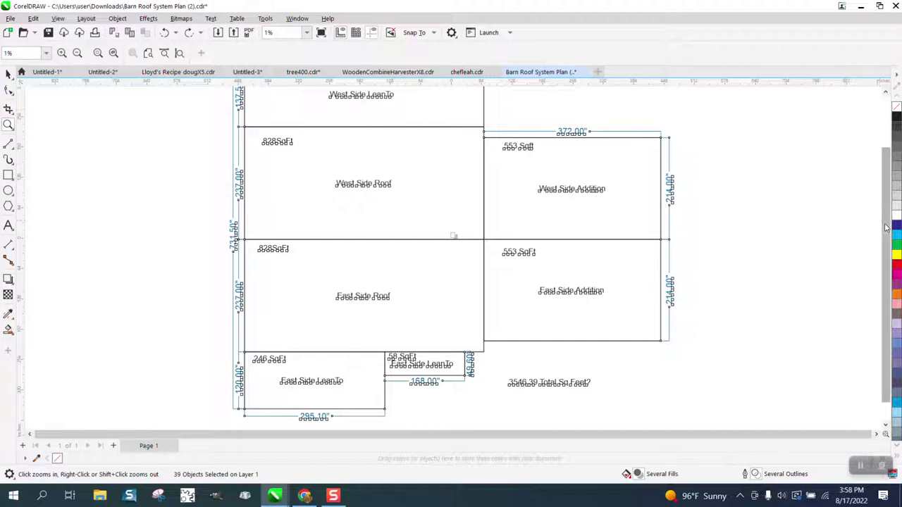
pyautogui.scroll(2, 886, 176)
pyautogui.scroll(-2, 896, 174)
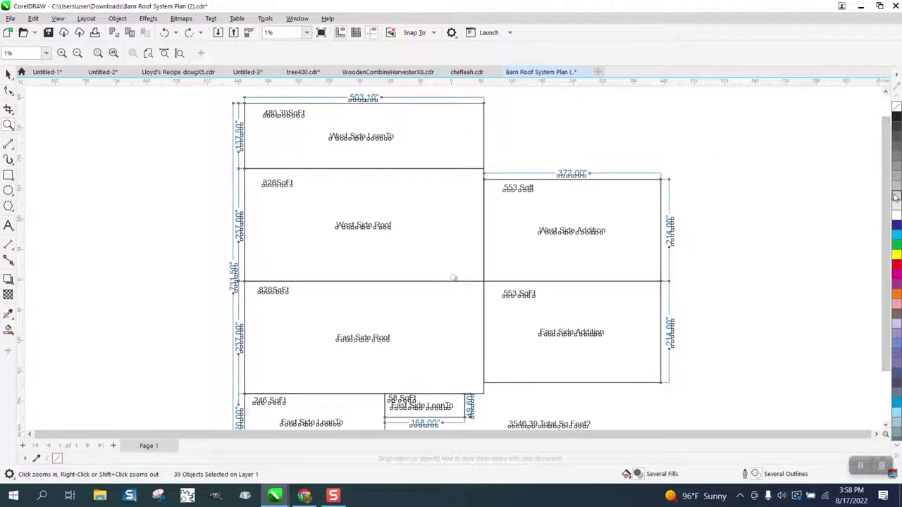
pyautogui.scroll(-1, 893, 211)
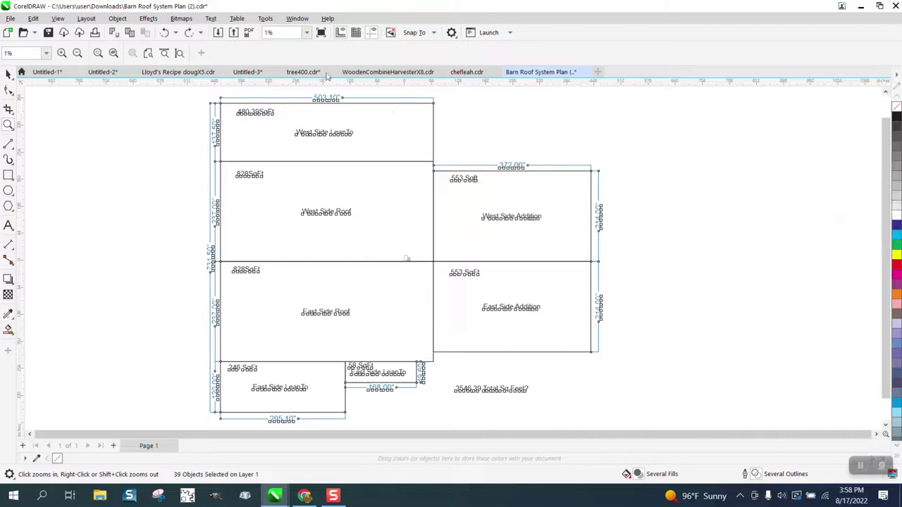
pyautogui.click(7, 75)
pyautogui.moveTo(194, 94); pyautogui.dragTo(666, 416)
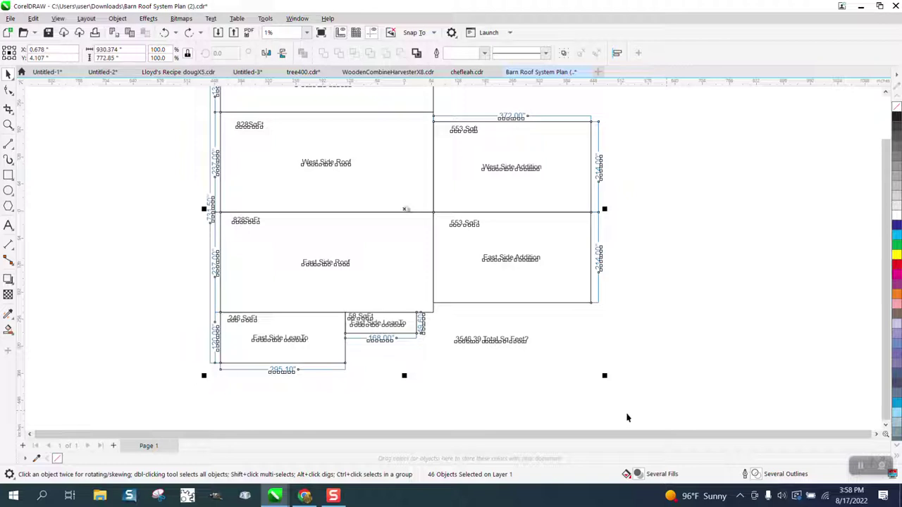
pyautogui.scroll(2, 889, 333)
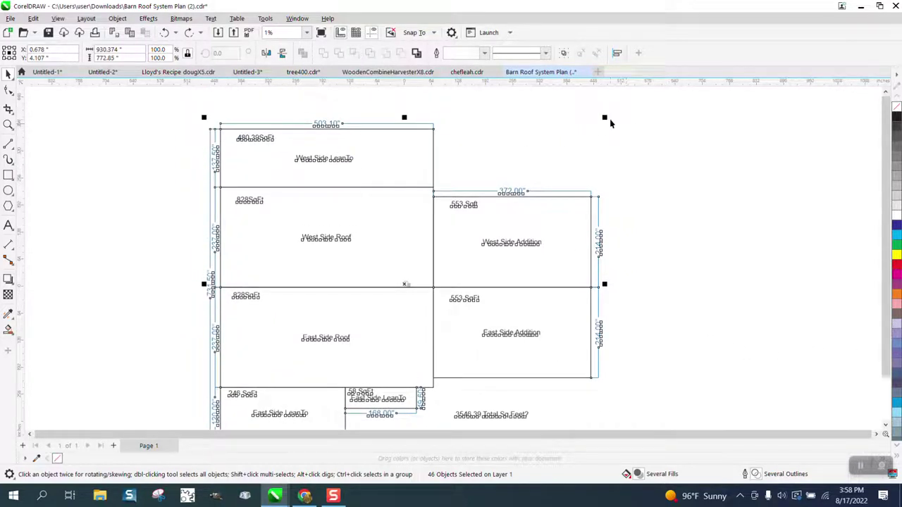
pyautogui.moveTo(606, 118); pyautogui.dragTo(556, 161)
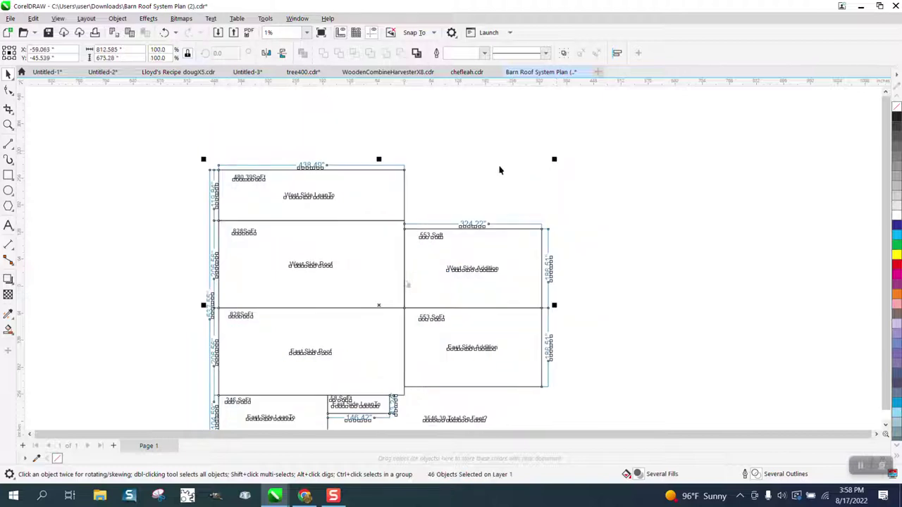
pyautogui.press('z')
pyautogui.moveTo(258, 151); pyautogui.dragTo(415, 217)
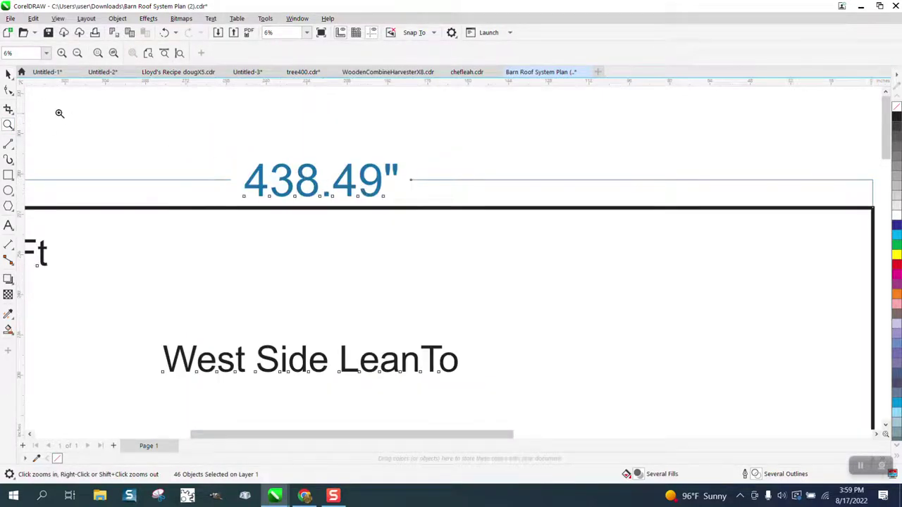
pyautogui.click(8, 73)
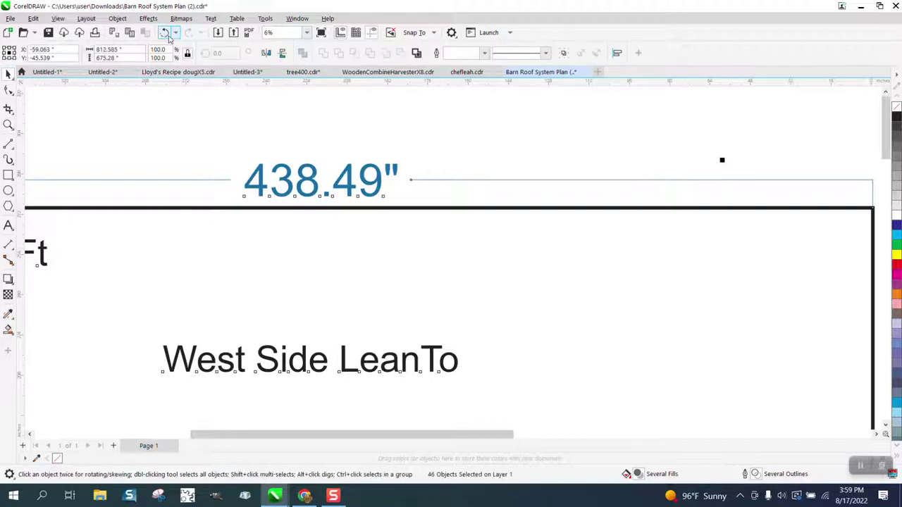
pyautogui.click(167, 32)
pyautogui.scroll(-5, 392, 252)
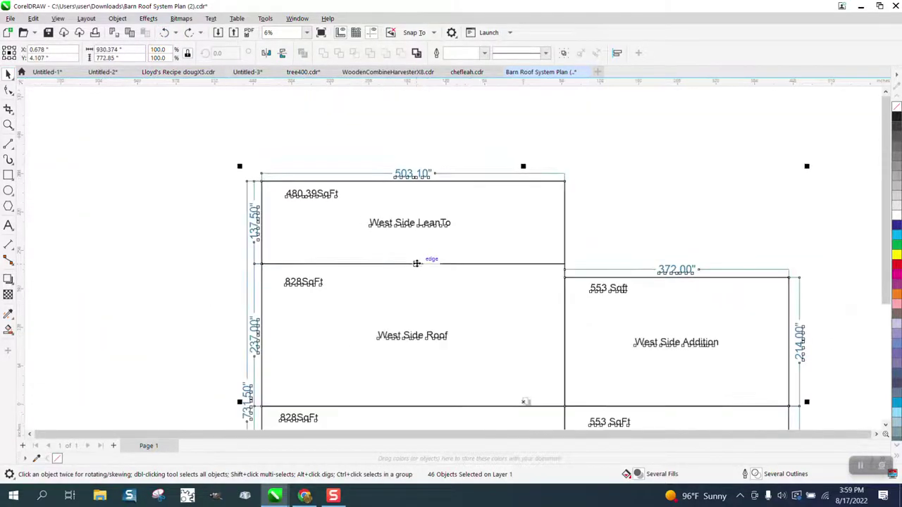
pyautogui.scroll(-1, 303, 205)
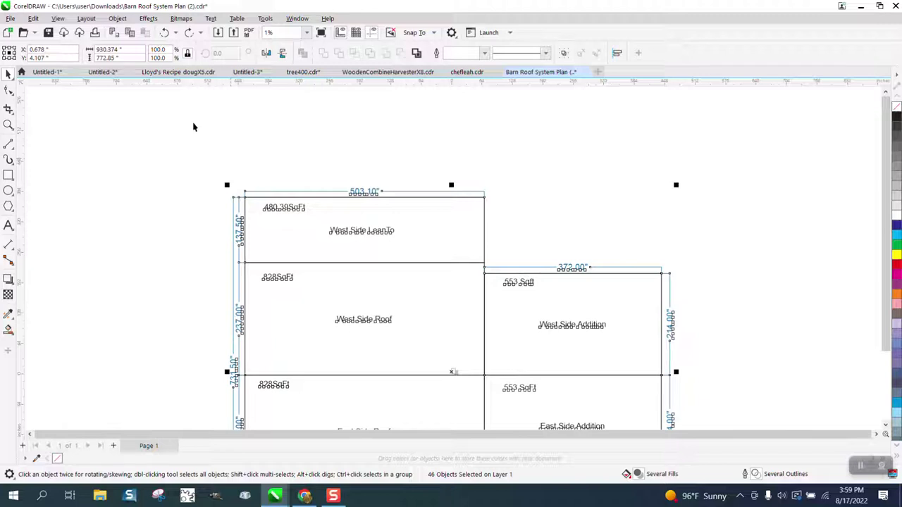
# Step: Select every object with Ctrl+A and convert the whole roof plan to curves
pyautogui.press('F5')
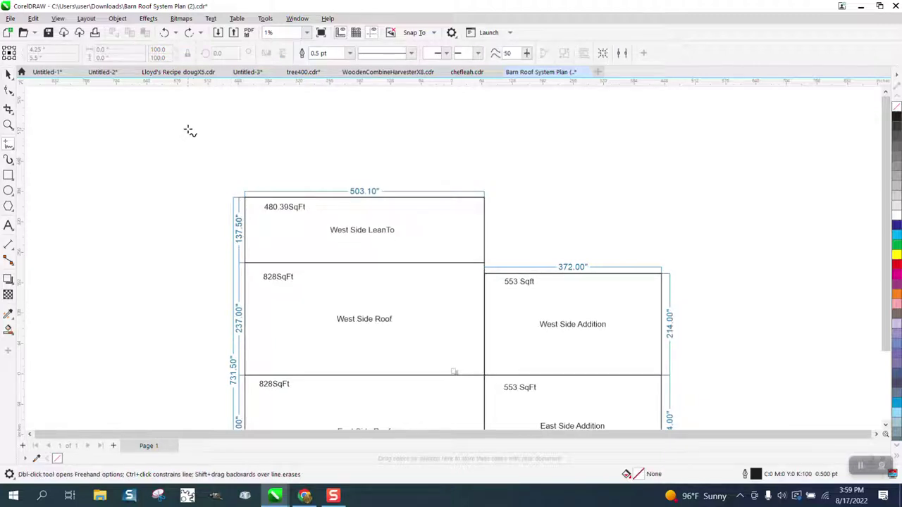
pyautogui.click(8, 74)
pyautogui.scroll(-1, 196, 148)
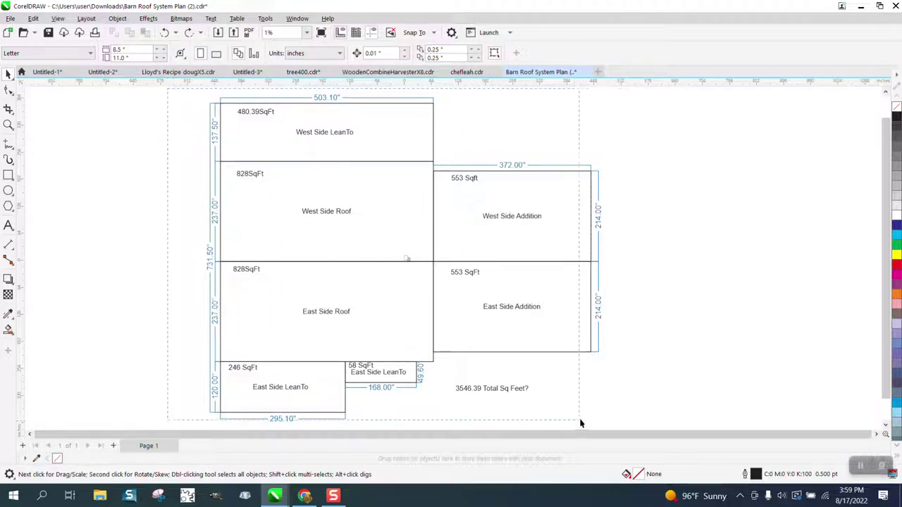
pyautogui.scroll(-1, 634, 429)
pyautogui.scroll(-1, 634, 429)
pyautogui.hotkey('ctrl', 'a')
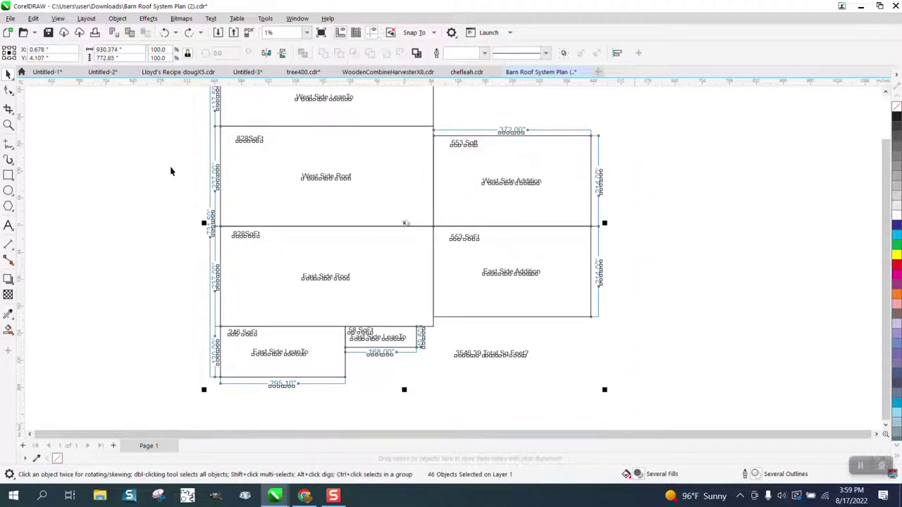
pyautogui.click(117, 18)
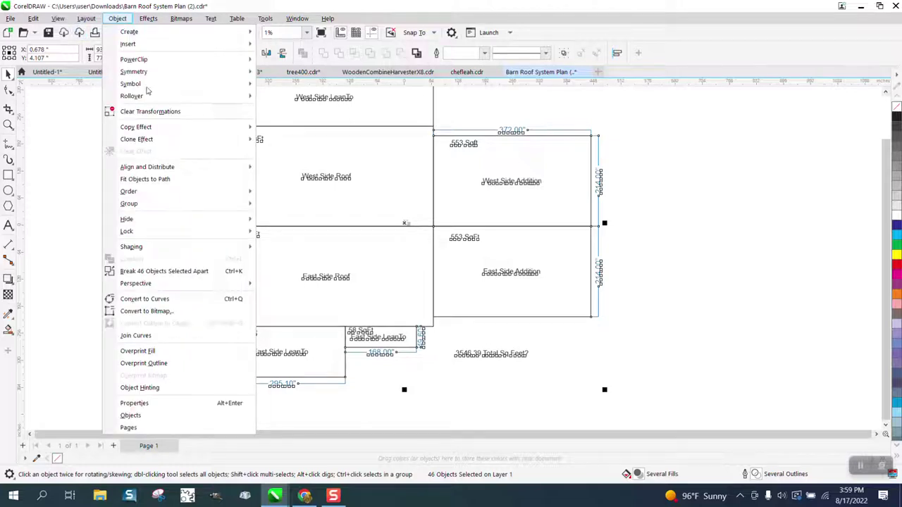
pyautogui.click(173, 300)
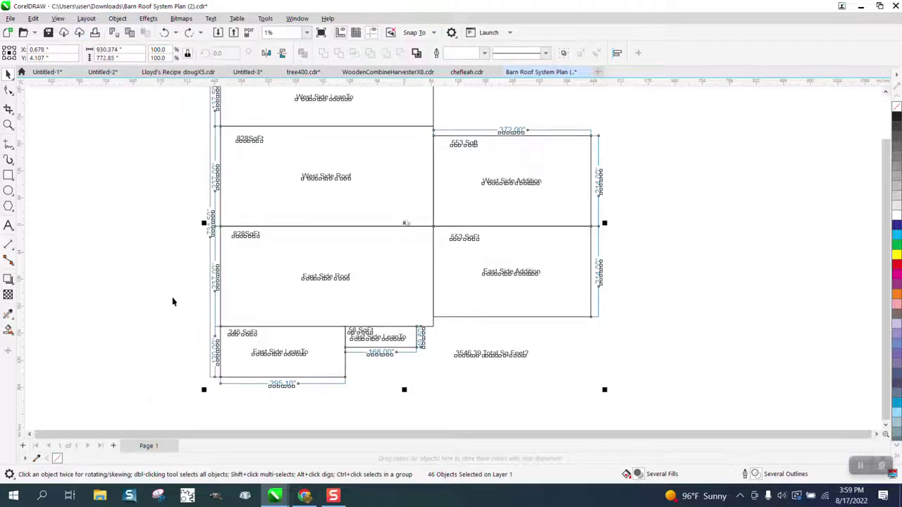
# Step: Try an 8-inch width on the plan, then undo the resize
pyautogui.moveTo(120, 52); pyautogui.dragTo(97, 55)
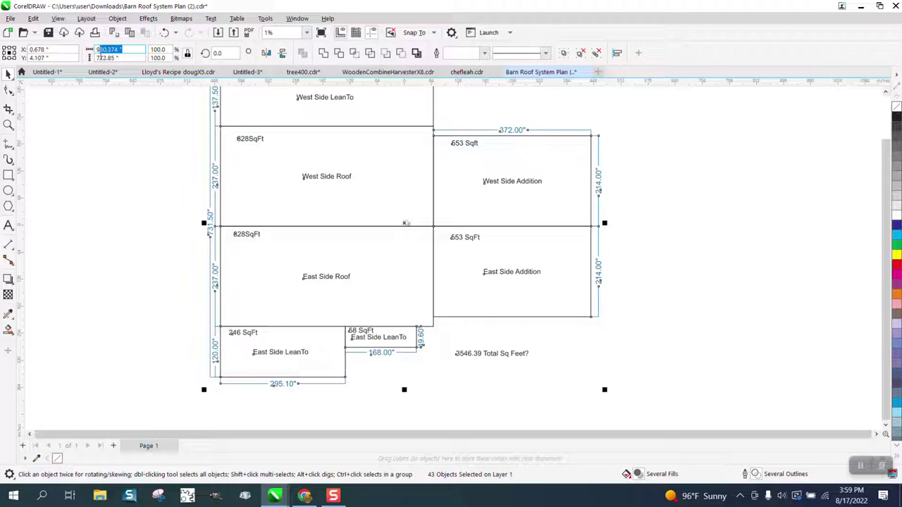
pyautogui.write('8')
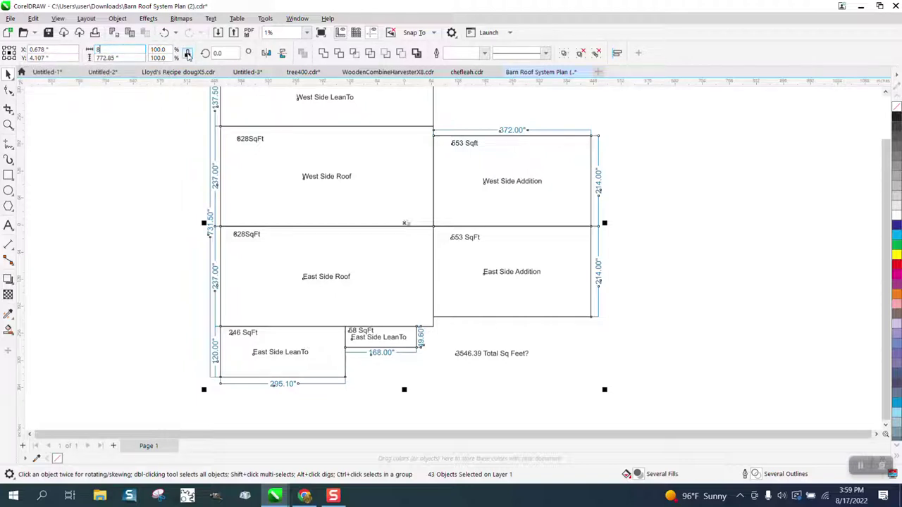
pyautogui.press('Return')
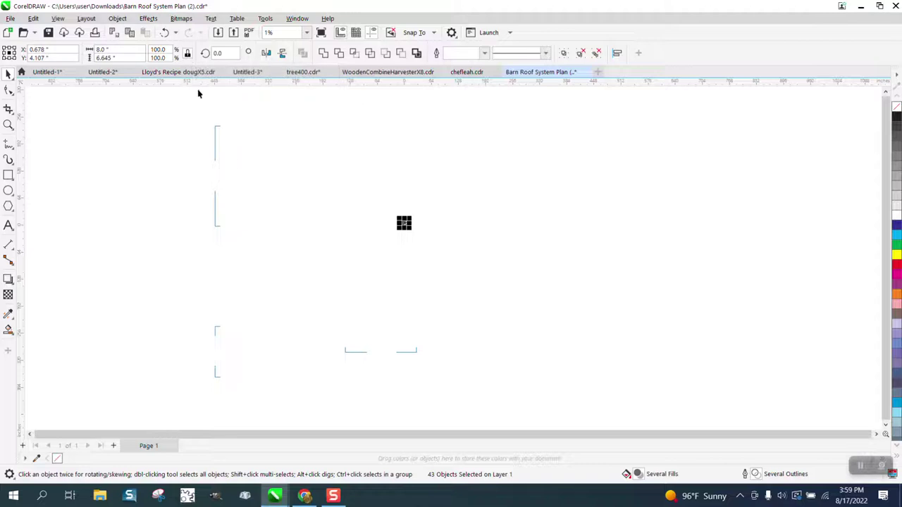
pyautogui.click(164, 32)
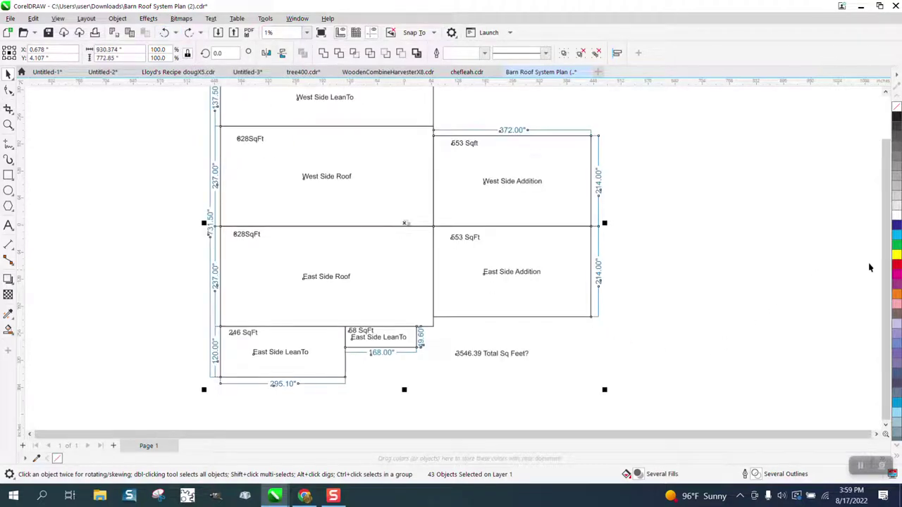
pyautogui.moveTo(887, 270); pyautogui.dragTo(889, 252)
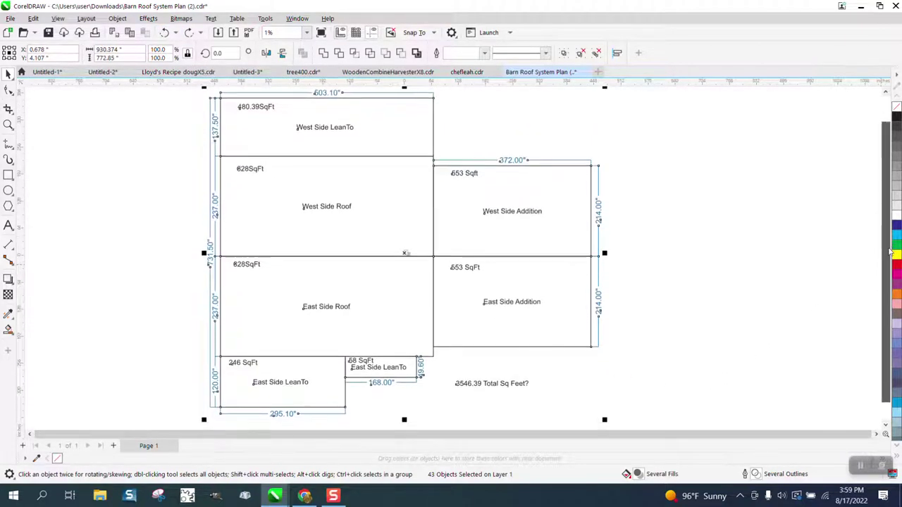
# Step: Marquee-select the whole roof plan and convert it to curves
pyautogui.click(8, 125)
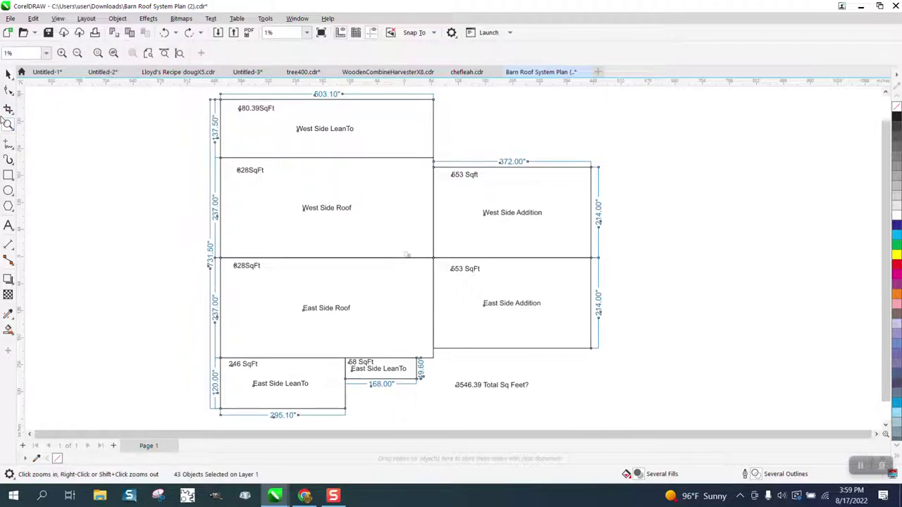
pyautogui.click(9, 75)
pyautogui.click(167, 94)
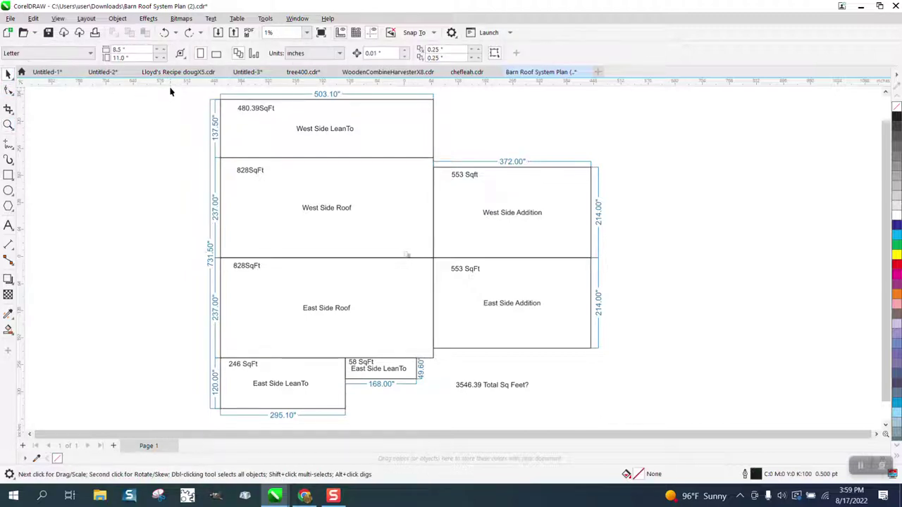
pyautogui.moveTo(170, 90)
pyautogui.mouseDown()
pyautogui.moveTo(173, 171)
pyautogui.moveTo(253, 397)
pyautogui.moveTo(639, 413)
pyautogui.moveTo(654, 427)
pyautogui.moveTo(600, 401)
pyautogui.mouseUp()
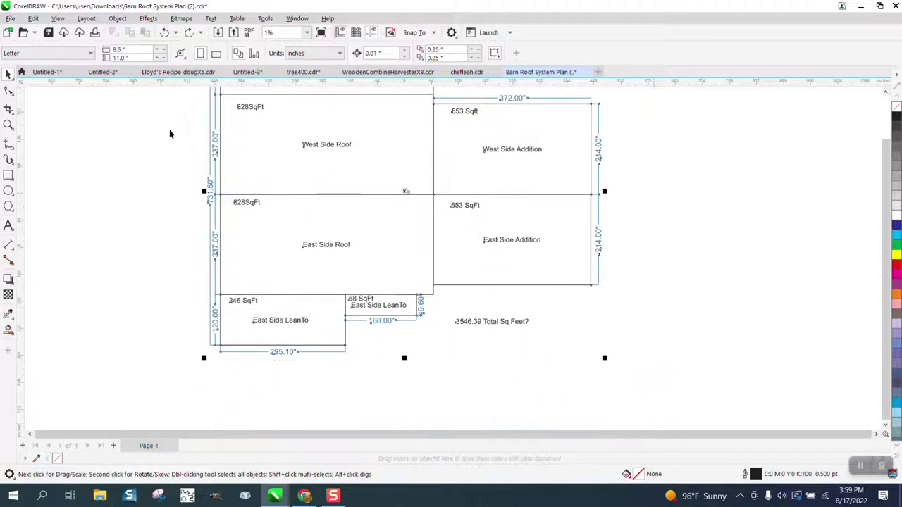
pyautogui.click(117, 19)
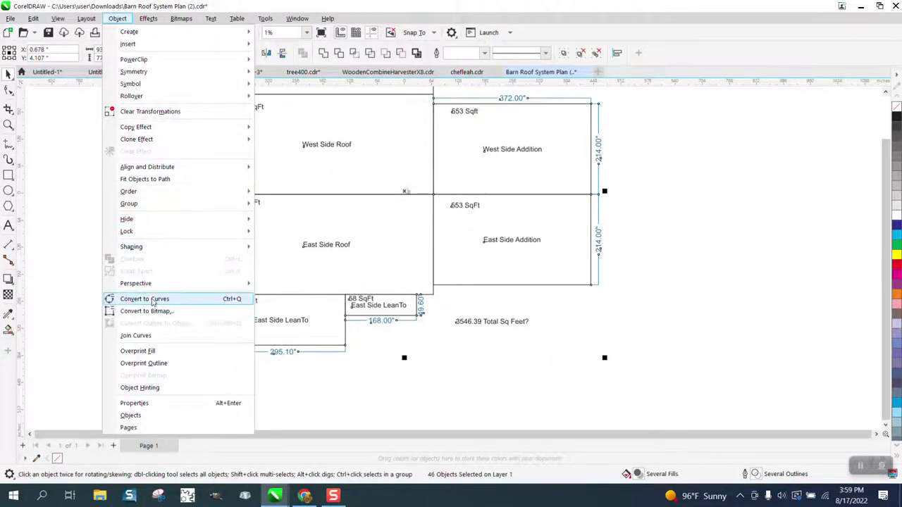
pyautogui.click(145, 300)
# Step: Shrink the plan to 8 inches wide and zoom in on its side labels and top dimension
pyautogui.click(120, 50)
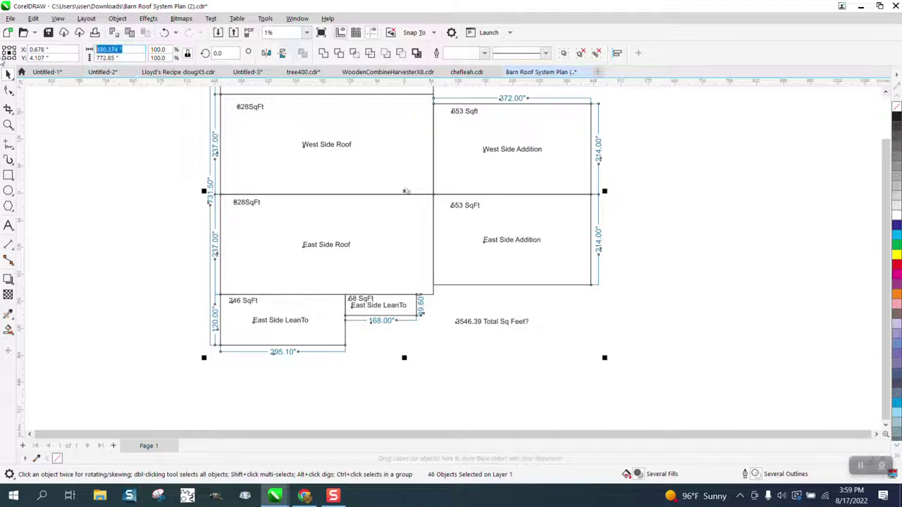
pyautogui.write('8')
pyautogui.press('Return')
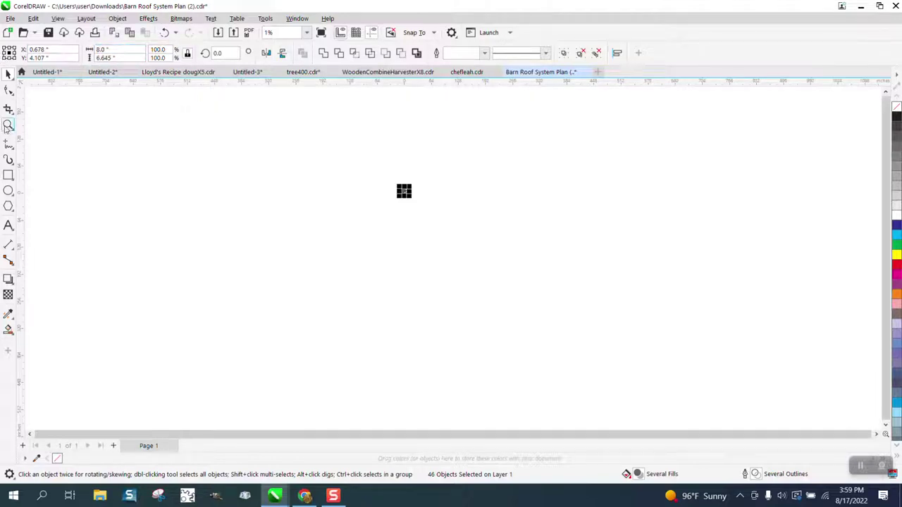
pyautogui.click(8, 124)
pyautogui.moveTo(388, 186); pyautogui.dragTo(448, 232)
pyautogui.moveTo(332, 115); pyautogui.dragTo(420, 176)
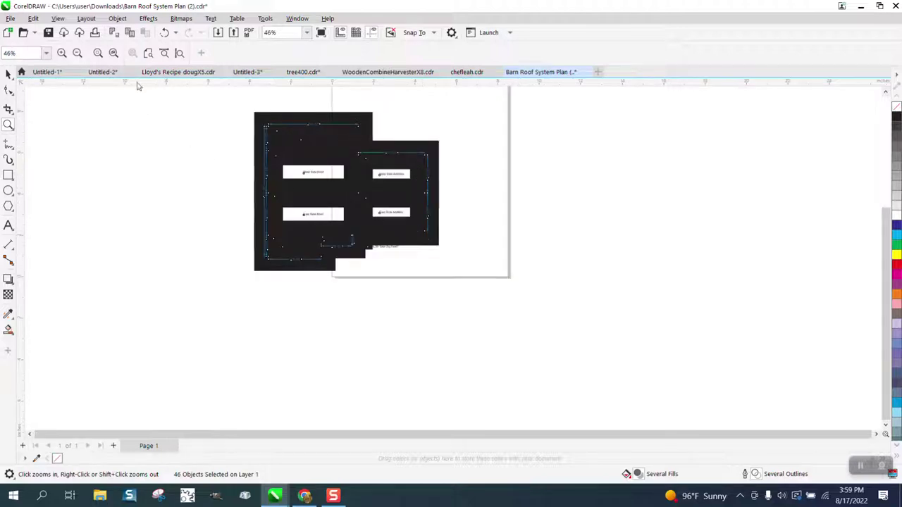
pyautogui.moveTo(277, 162); pyautogui.dragTo(406, 224)
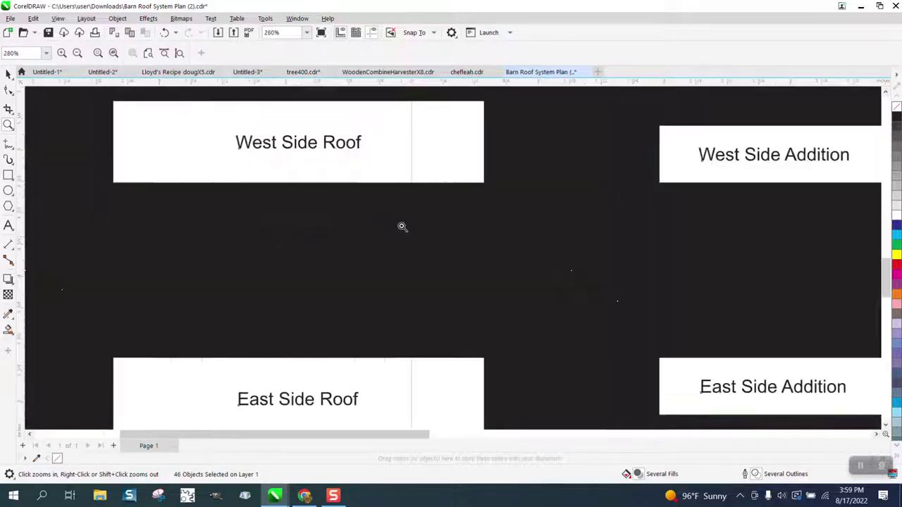
pyautogui.rightClick(331, 232)
pyautogui.moveTo(257, 107); pyautogui.dragTo(381, 141)
pyautogui.rightClick(307, 165)
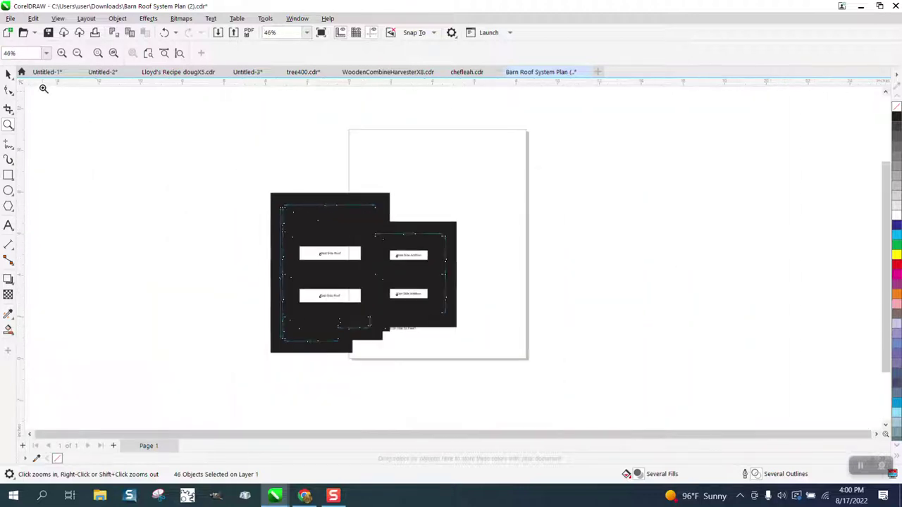
# Step: Undo the resize so the plan returns to 930.374 by 772.85 inches
pyautogui.click(8, 74)
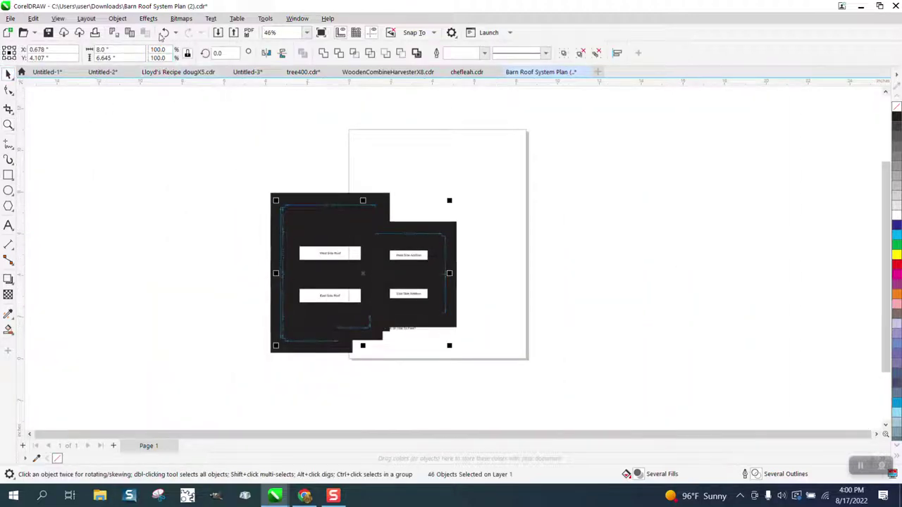
pyautogui.click(161, 36)
pyautogui.scroll(-5, 296, 214)
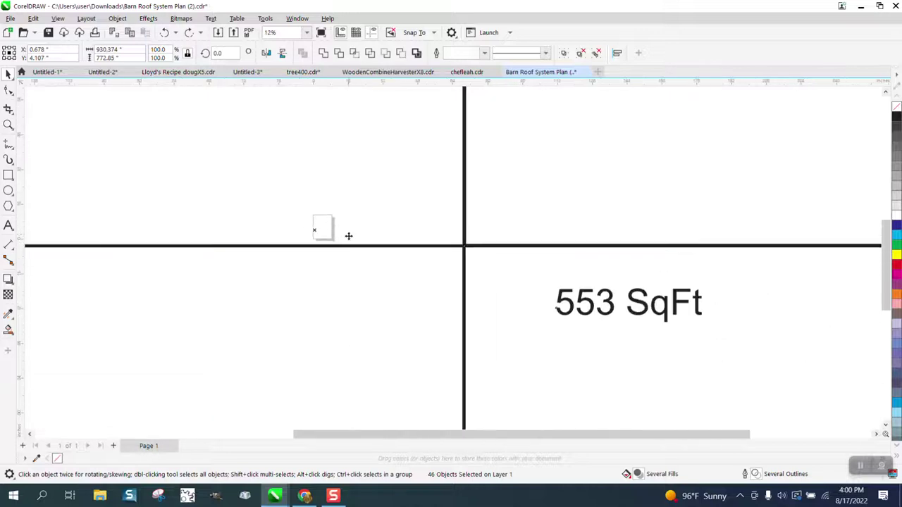
pyautogui.scroll(-3, 348, 236)
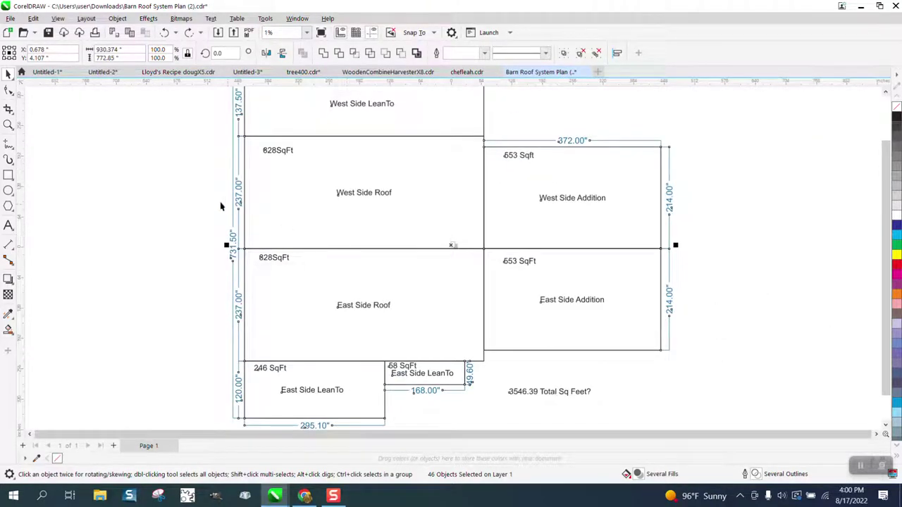
# Step: Enable Scale with object in Outline Pen for the selected roof plan objects
pyautogui.click(33, 18)
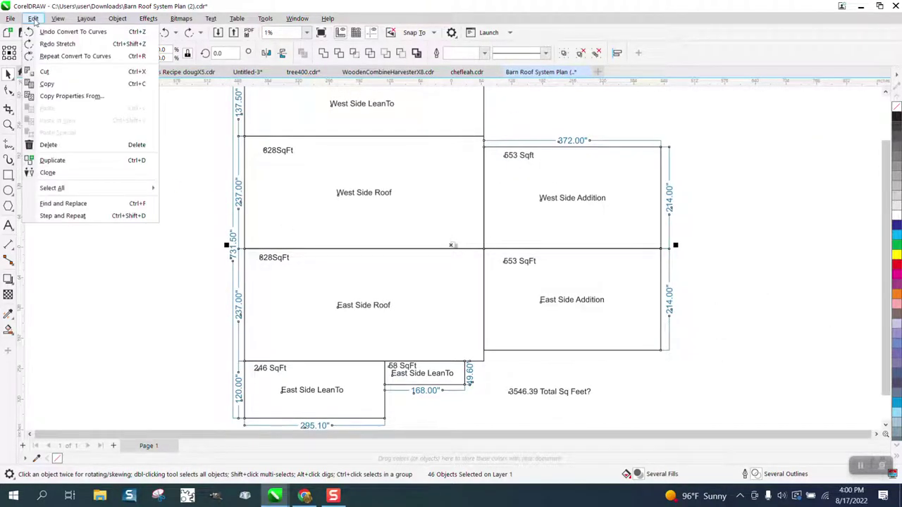
pyautogui.moveTo(83, 188)
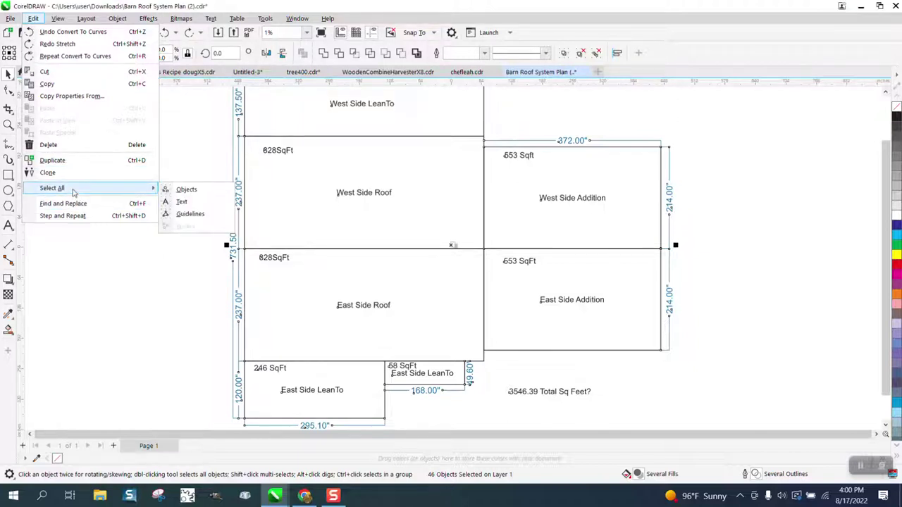
pyautogui.click(211, 165)
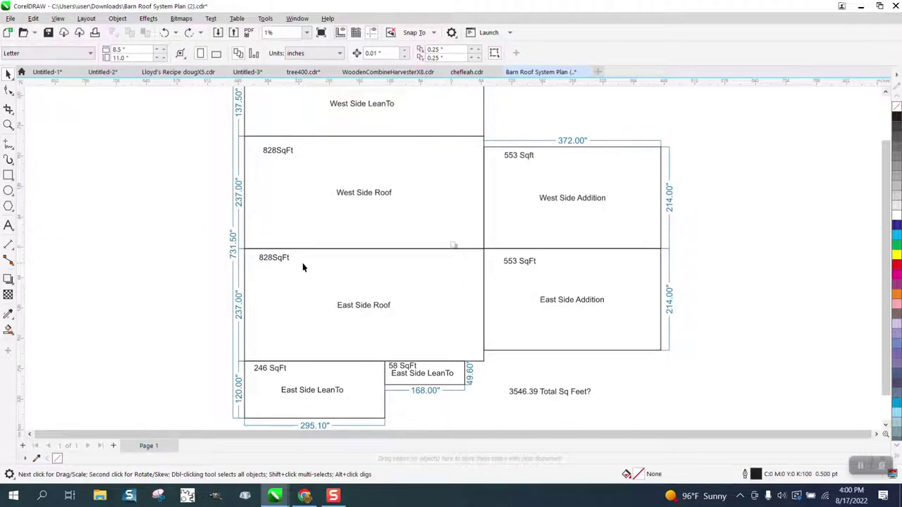
pyautogui.scroll(-1, 187, 148)
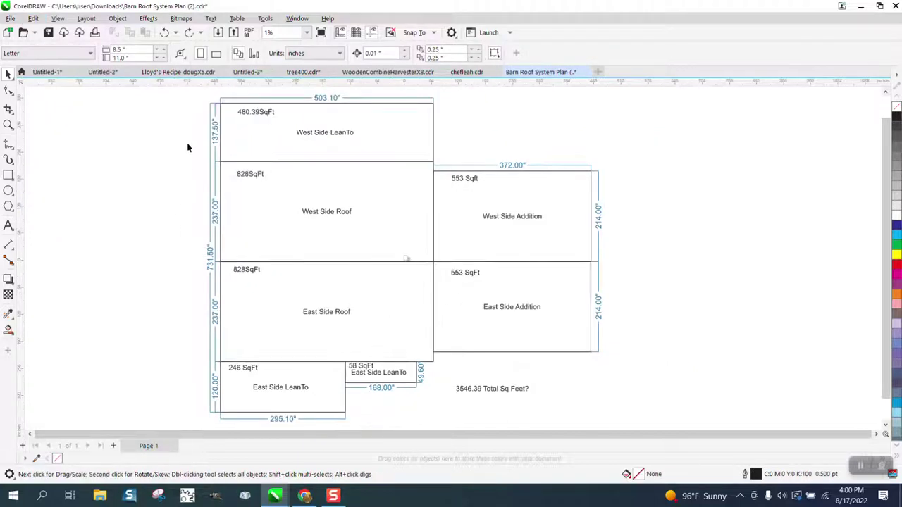
pyautogui.moveTo(506, 375); pyautogui.dragTo(648, 427)
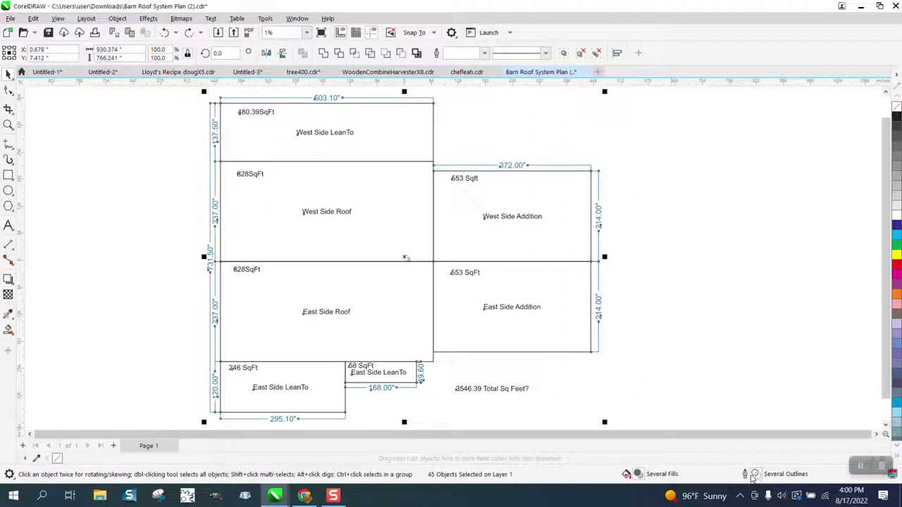
pyautogui.doubleClick(755, 475)
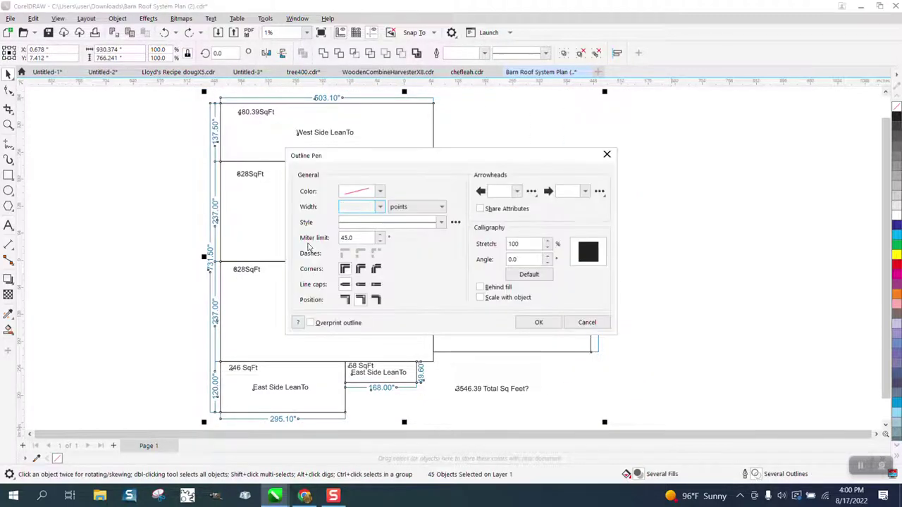
pyautogui.click(481, 298)
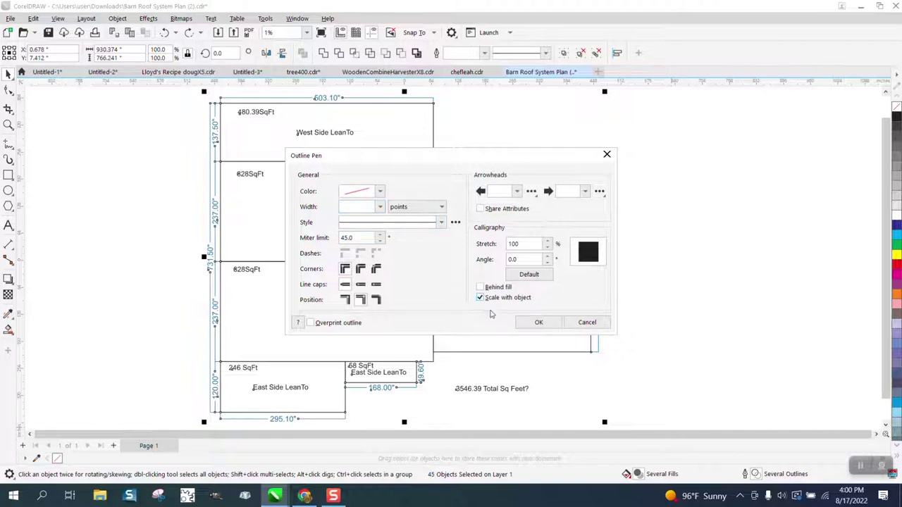
pyautogui.click(543, 325)
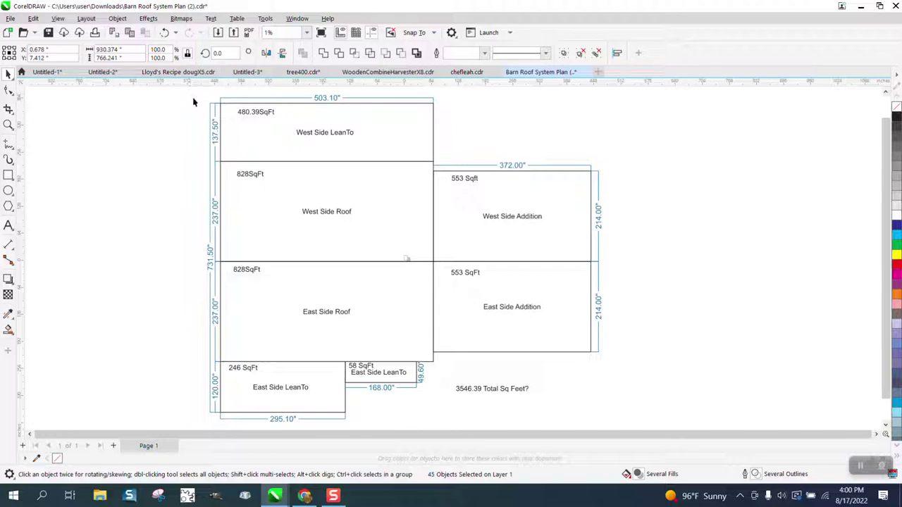
pyautogui.moveTo(191, 91); pyautogui.dragTo(312, 241)
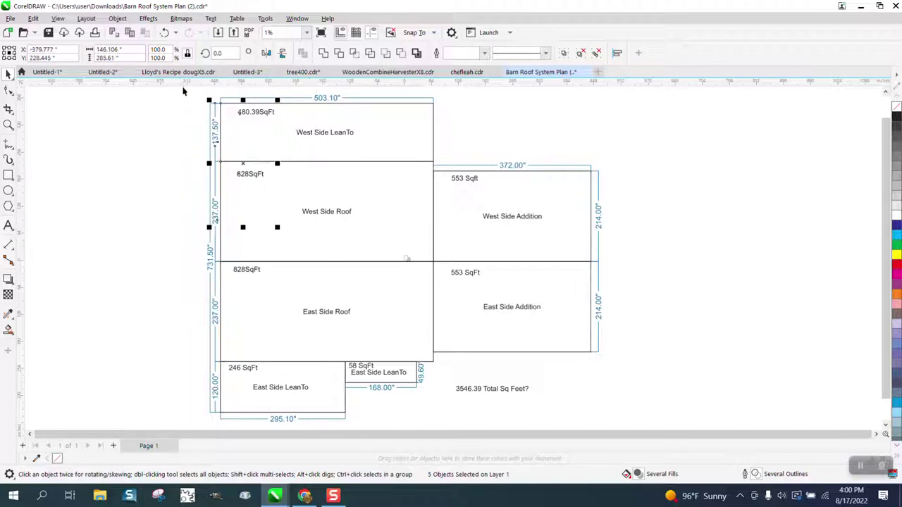
# Step: Select all objects, set the plan width to 8 inches, and fit it in the window
pyautogui.scroll(-1, 655, 428)
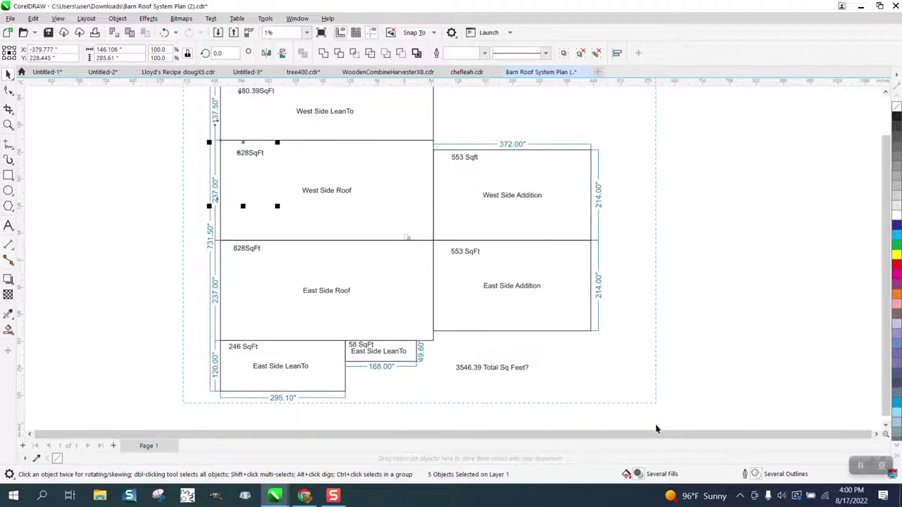
pyautogui.scroll(-2, 655, 428)
pyautogui.hotkey('ctrl', 'a')
pyautogui.click(112, 50)
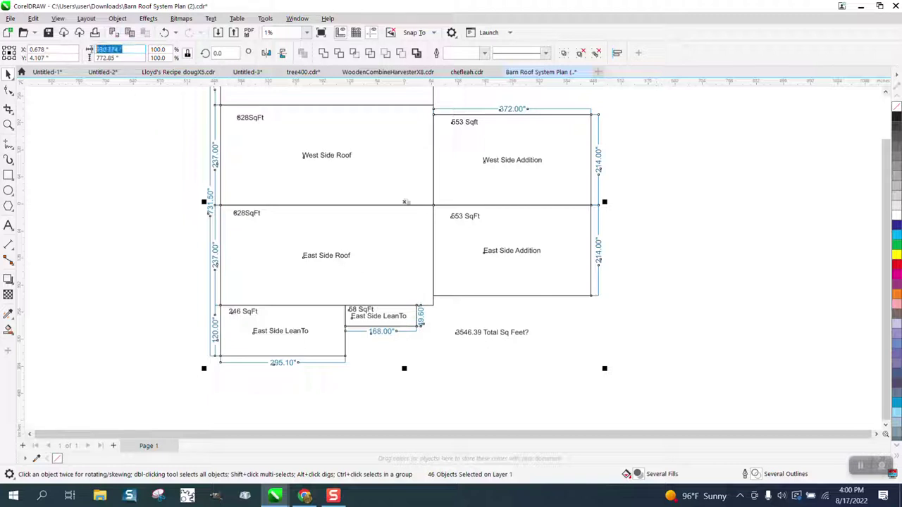
pyautogui.write('8')
pyautogui.press('Return')
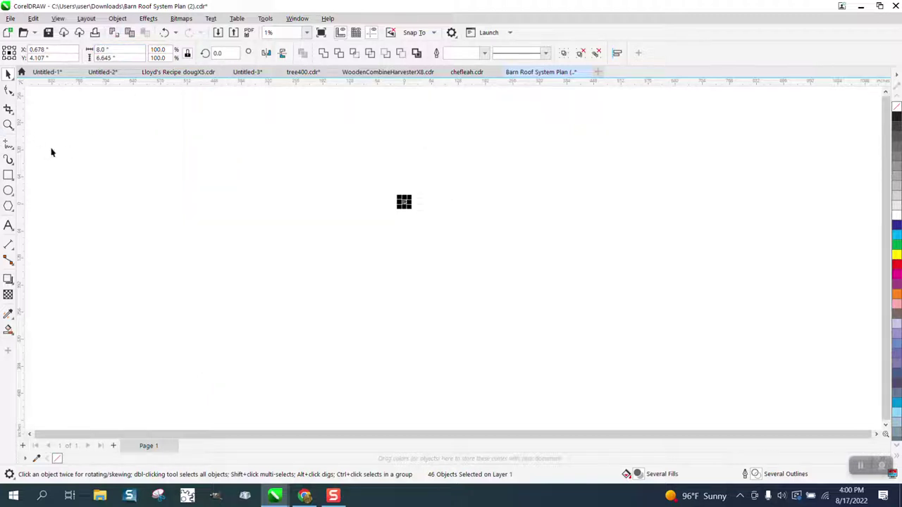
pyautogui.doubleClick(8, 125)
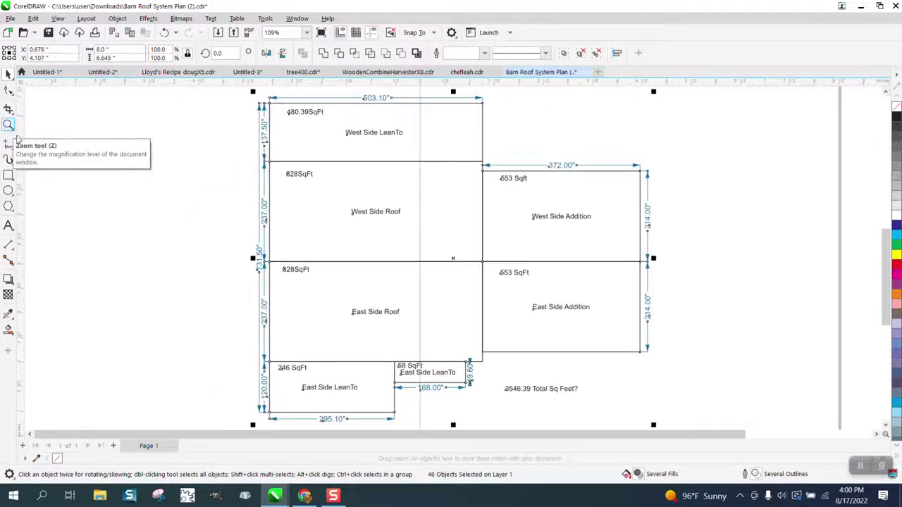
pyautogui.scroll(-1, 207, 227)
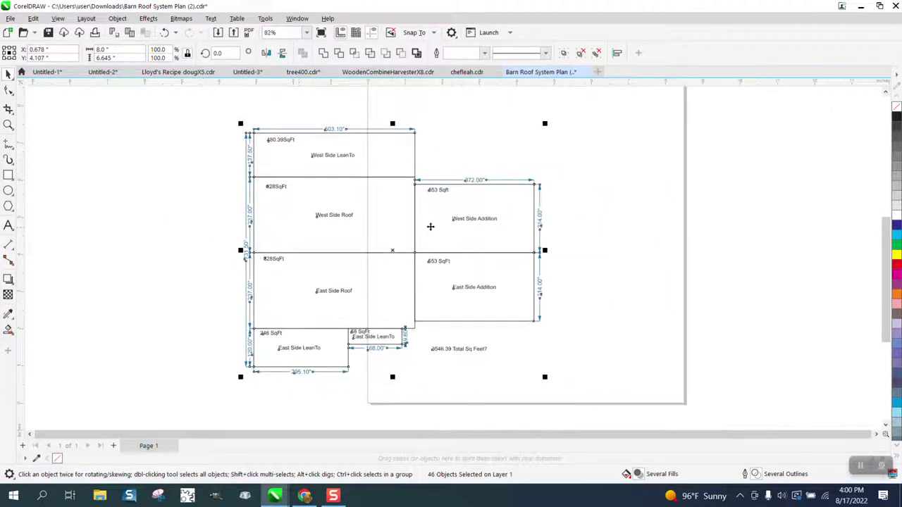
# Step: Make the Letter page landscape, then group the 46 plan objects and center them on it
pyautogui.click(112, 137)
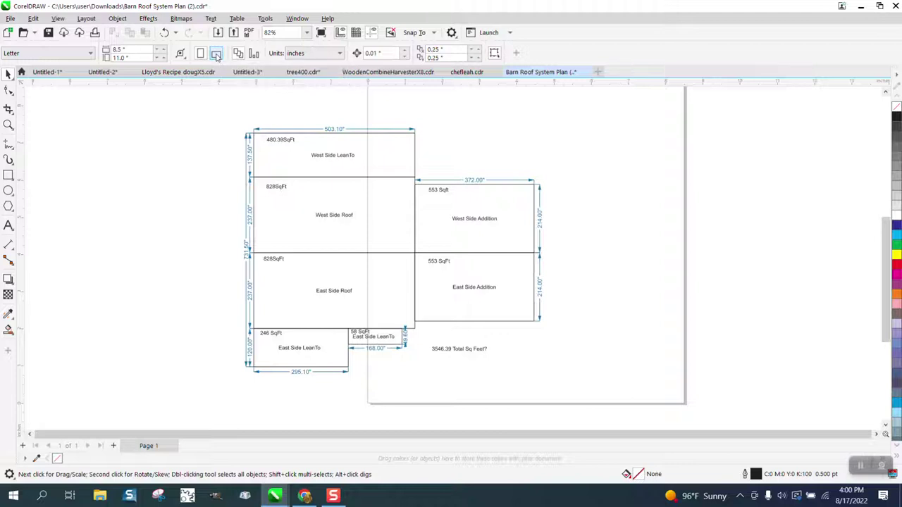
pyautogui.click(217, 53)
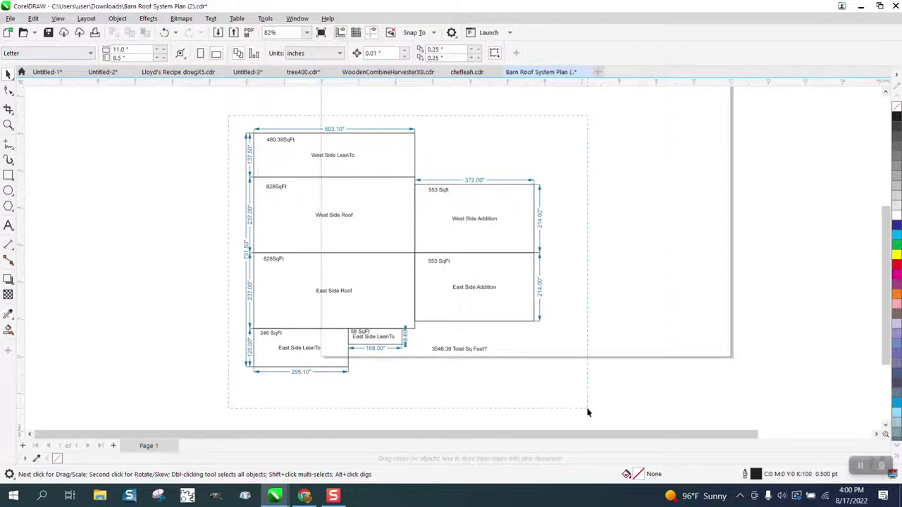
pyautogui.moveTo(588, 413); pyautogui.dragTo(588, 412)
pyautogui.hotkey('ctrl', 'g')
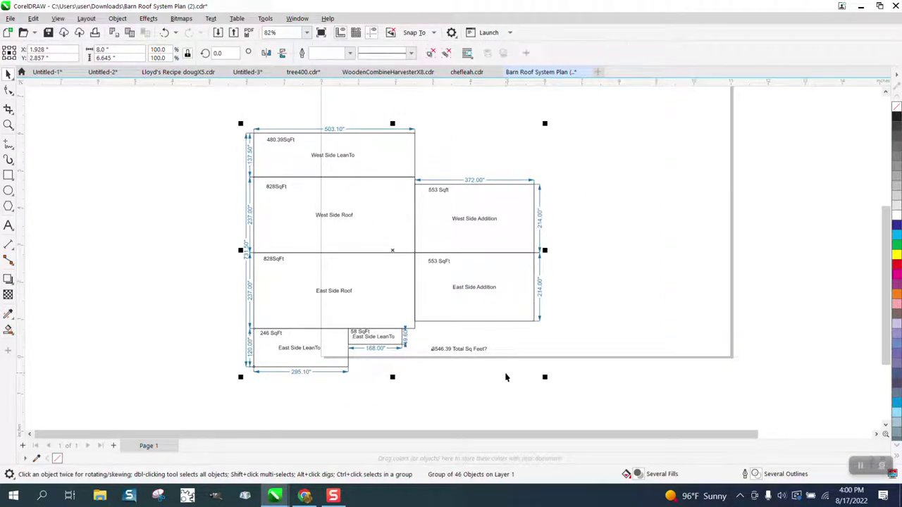
pyautogui.press('p')
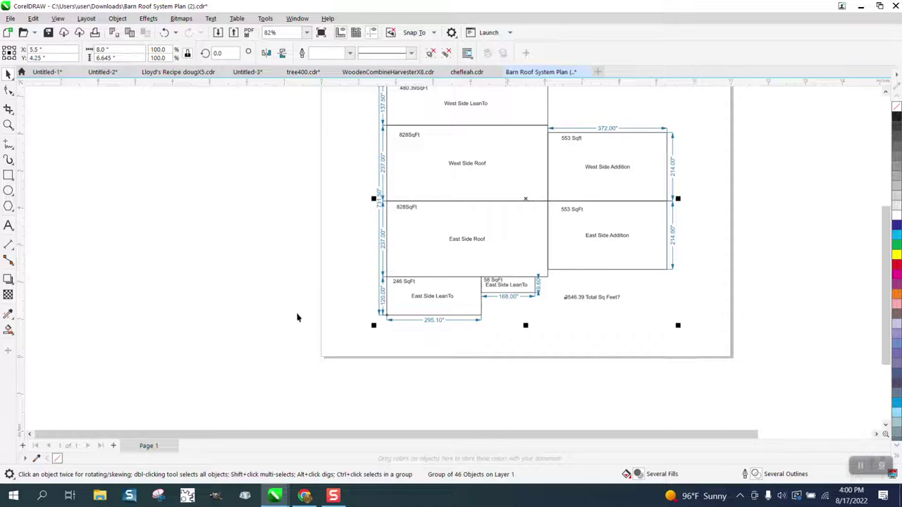
pyautogui.click(248, 314)
pyautogui.scroll(-3, 233, 310)
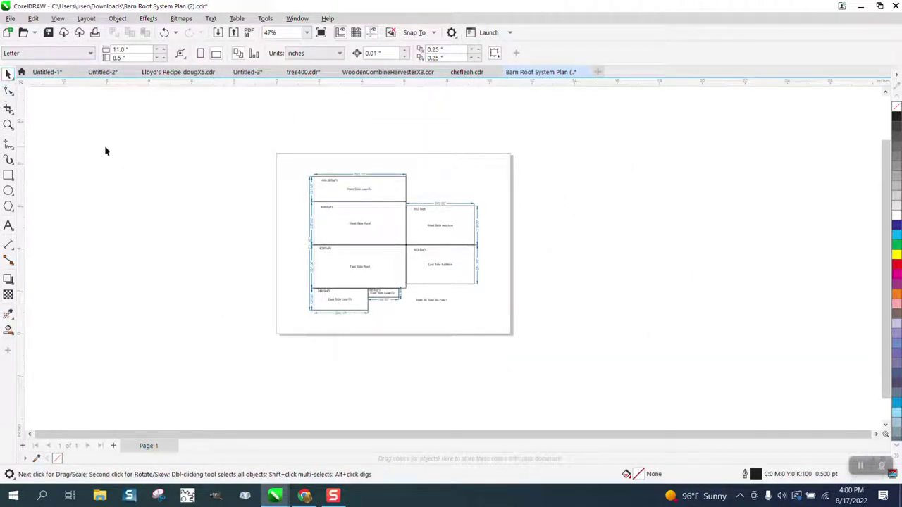
pyautogui.click(8, 124)
pyautogui.moveTo(277, 155)
pyautogui.mouseDown()
pyautogui.moveTo(462, 303)
pyautogui.moveTo(577, 368)
pyautogui.mouseUp()
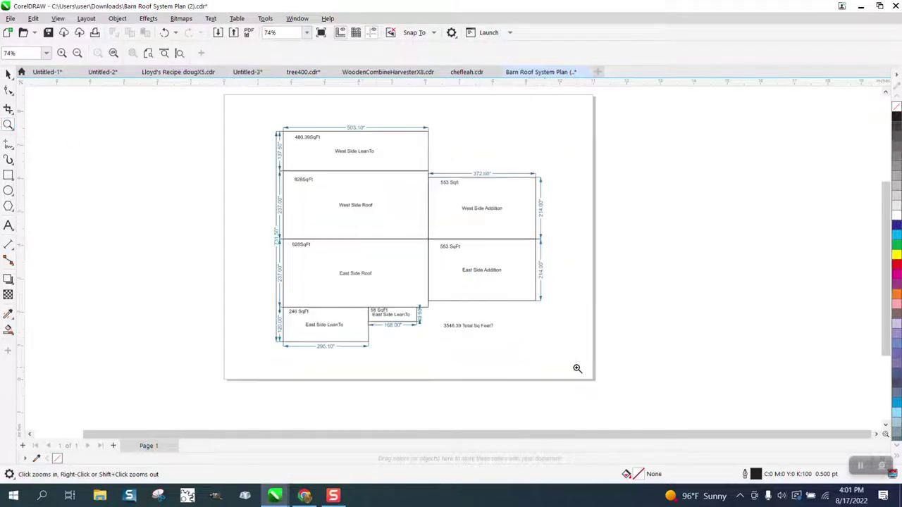
# Step: Drag the grouped plan's corner handles out to about 114.6%, roughly 9.172 by 7.619 inches
pyautogui.click(7, 75)
pyautogui.click(515, 194)
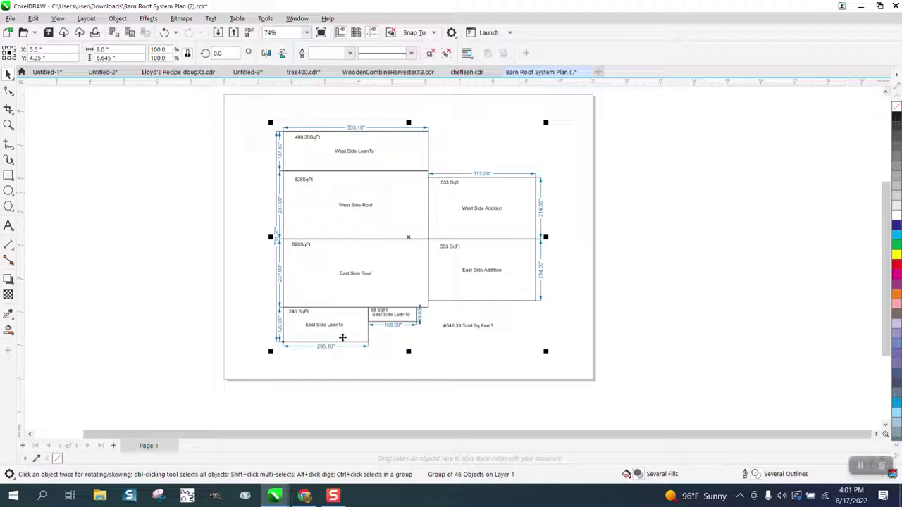
pyautogui.moveTo(270, 351)
pyautogui.mouseDown()
pyautogui.moveTo(234, 375)
pyautogui.moveTo(248, 374)
pyautogui.mouseUp()
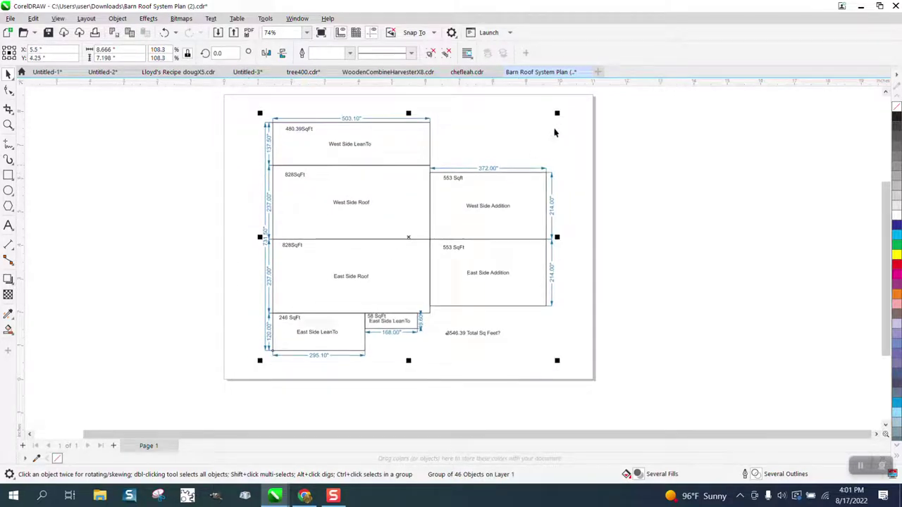
pyautogui.moveTo(559, 113); pyautogui.dragTo(577, 99)
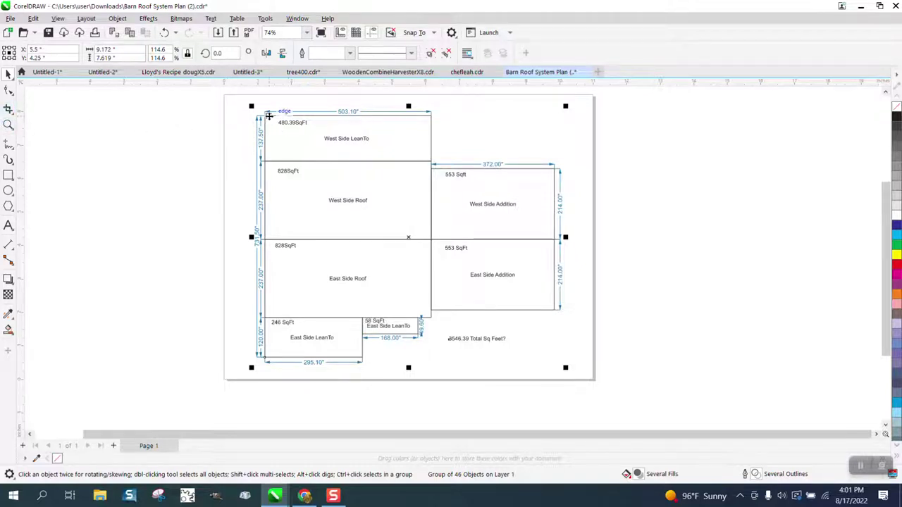
pyautogui.click(8, 125)
# Step: Zoom in closely on the 503.10" dimension, then zoom back out over the plan
pyautogui.moveTo(314, 104); pyautogui.dragTo(452, 151)
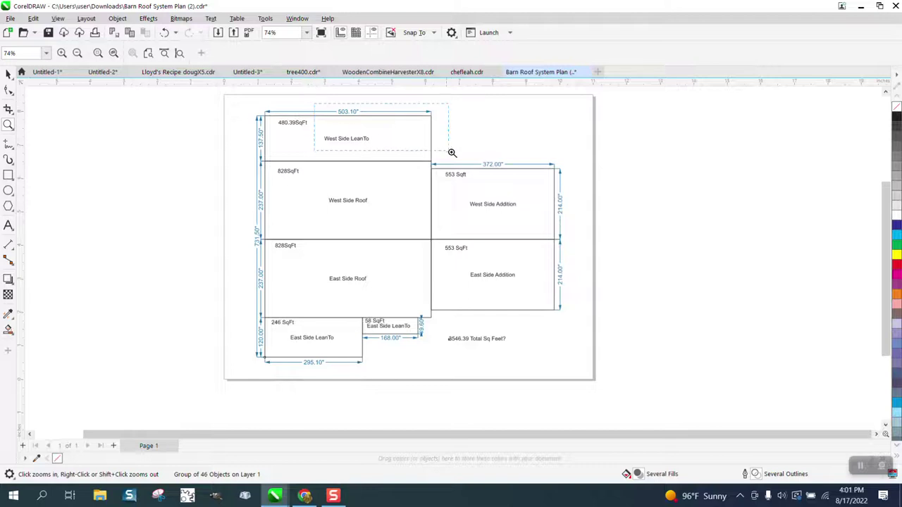
pyautogui.rightClick(268, 165)
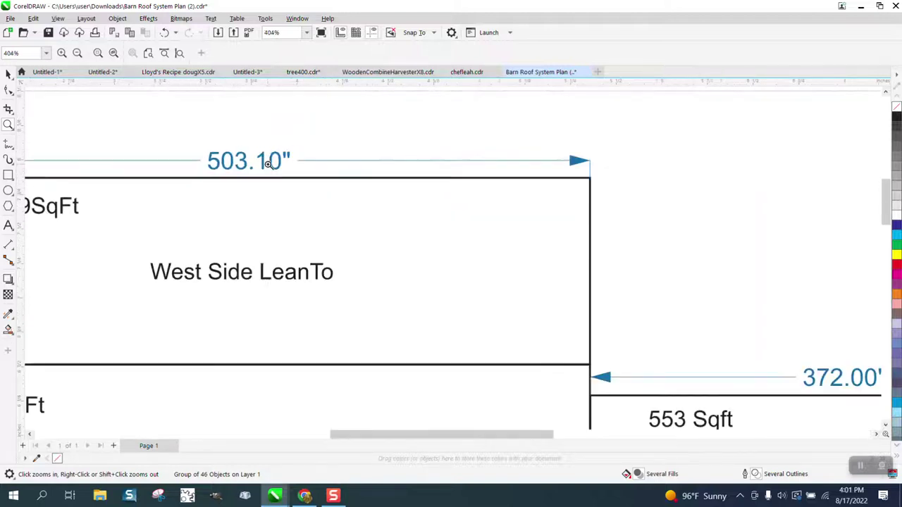
pyautogui.rightClick(269, 165)
pyautogui.rightClick(303, 177)
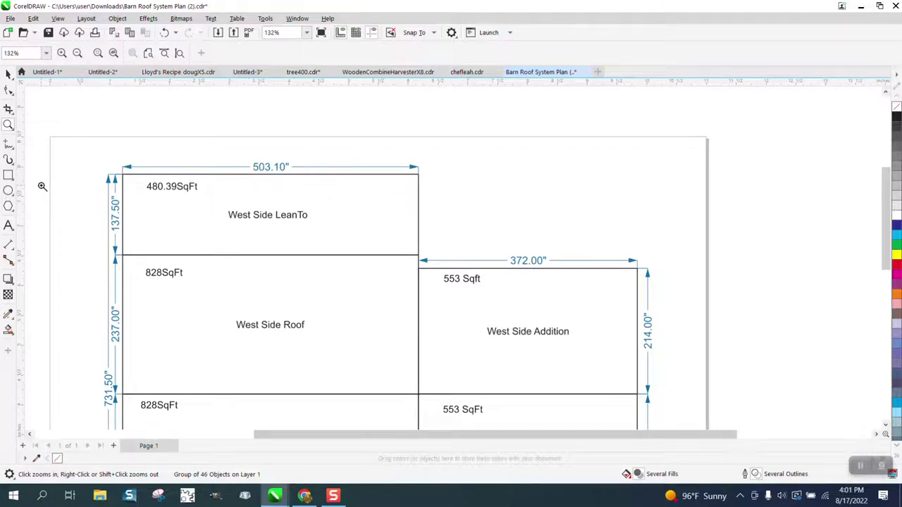
pyautogui.click(8, 243)
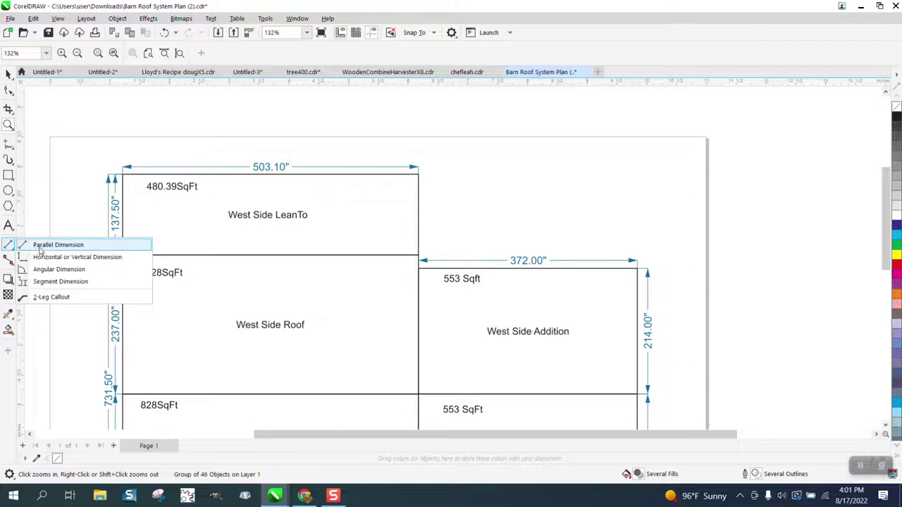
# Step: Draw a trial parallel dimension across the top of the West Side LeanTo
pyautogui.click(35, 244)
pyautogui.moveTo(123, 175); pyautogui.dragTo(418, 176)
pyautogui.click(475, 173)
pyautogui.scroll(-2, 493, 232)
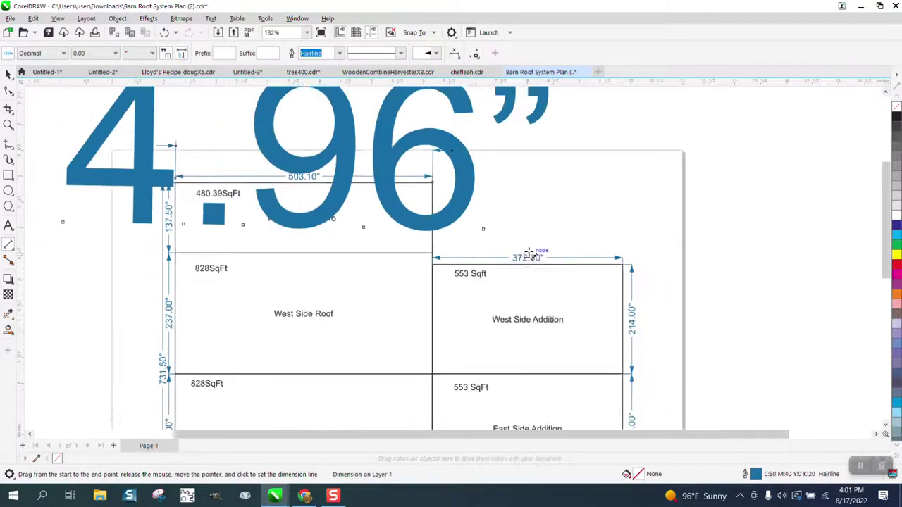
pyautogui.scroll(-3, 514, 255)
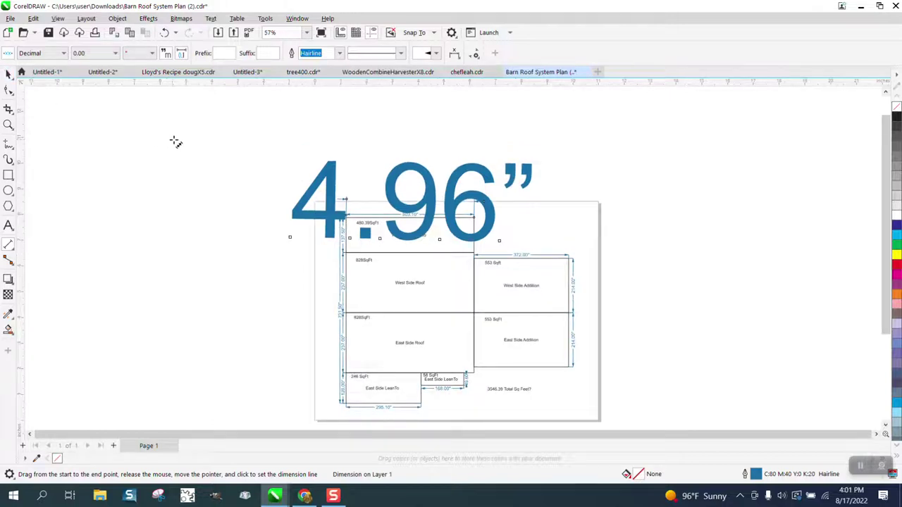
# Step: Delete the oversized 4.96" dimension and zoom out to the whole page
pyautogui.click(8, 74)
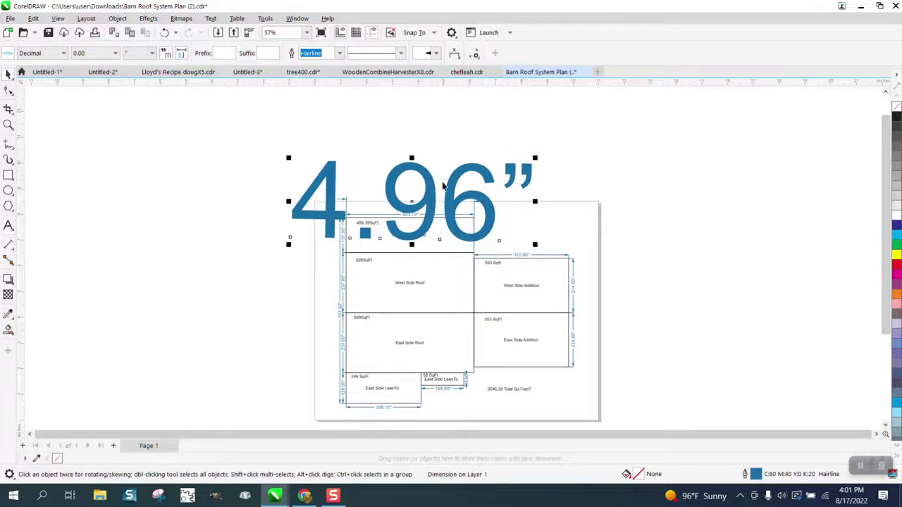
pyautogui.press('Delete')
pyautogui.scroll(-1, 385, 196)
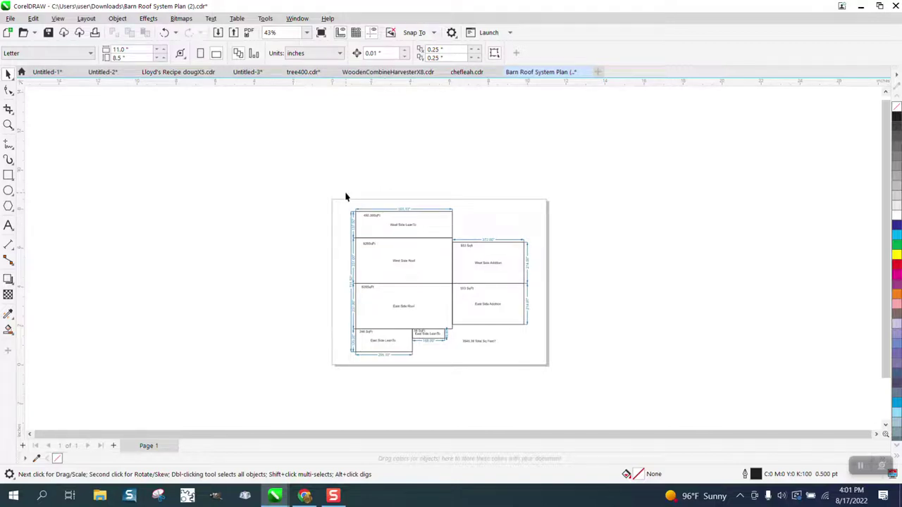
# Step: In a new document, import Barn Roof System Plandoug3.pdf with default options at the page's top-left
pyautogui.click(9, 19)
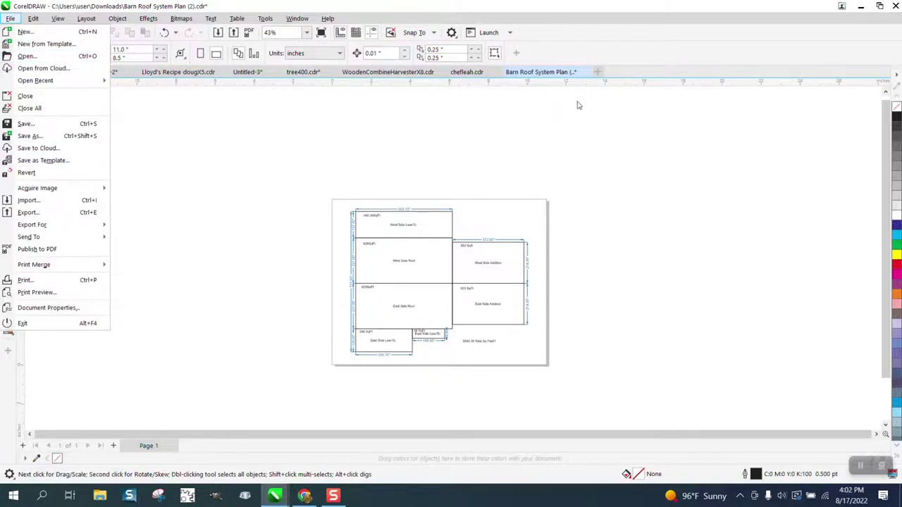
pyautogui.click(596, 72)
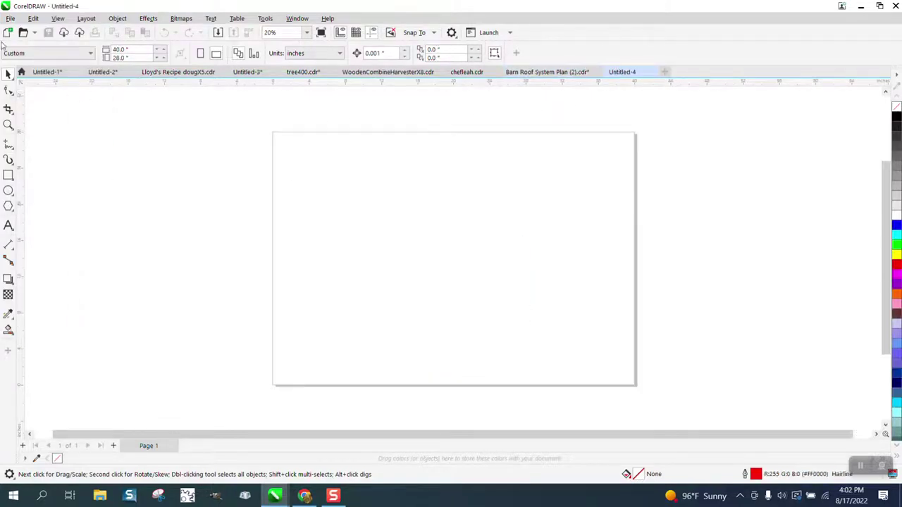
pyautogui.click(10, 19)
pyautogui.click(34, 200)
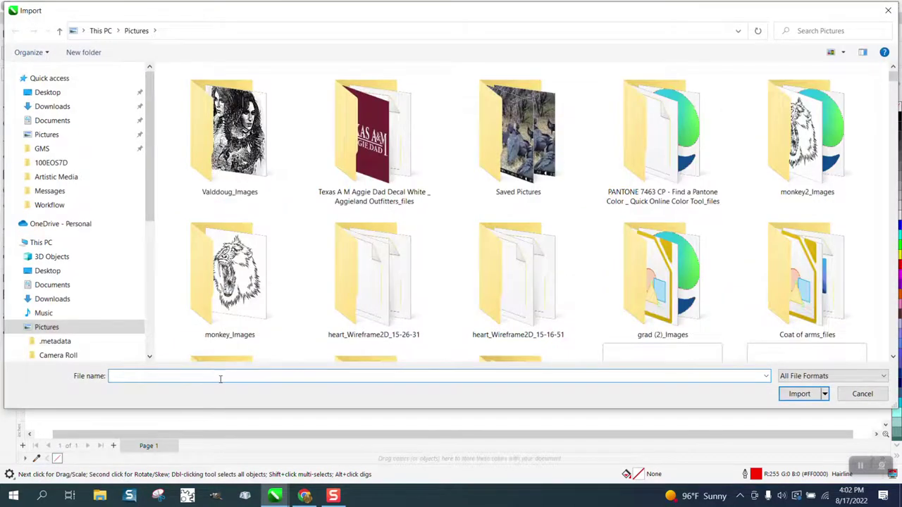
pyautogui.write('bar')
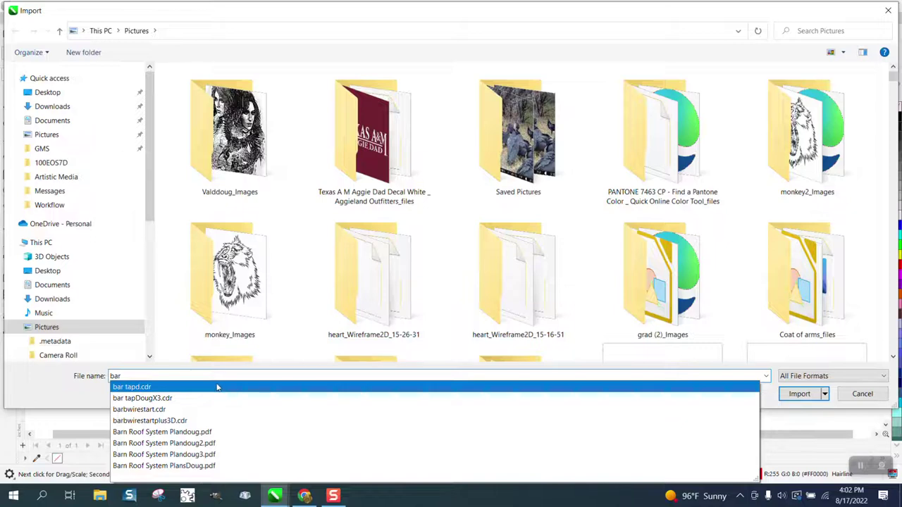
pyautogui.click(209, 455)
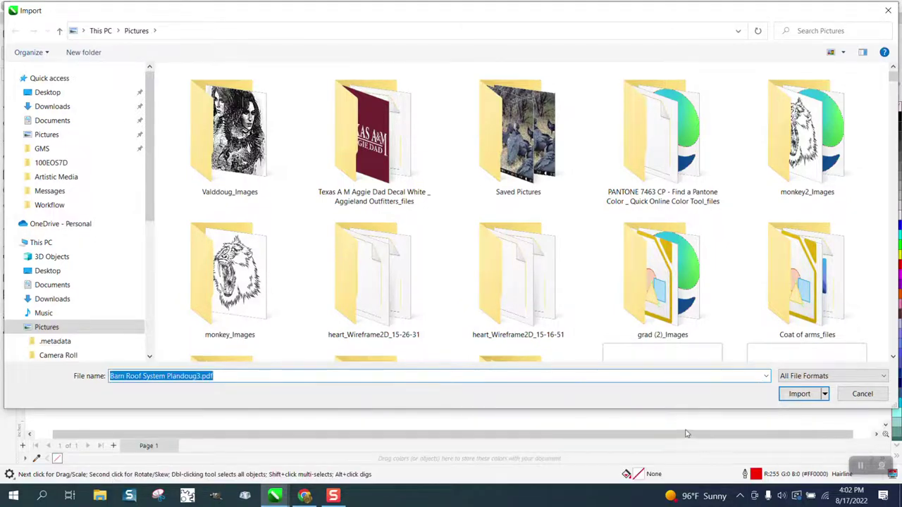
pyautogui.click(799, 393)
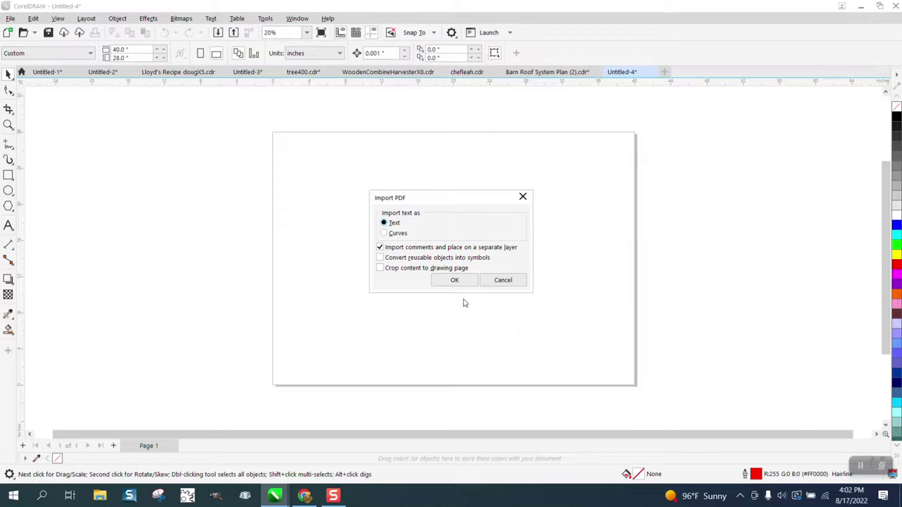
pyautogui.click(459, 281)
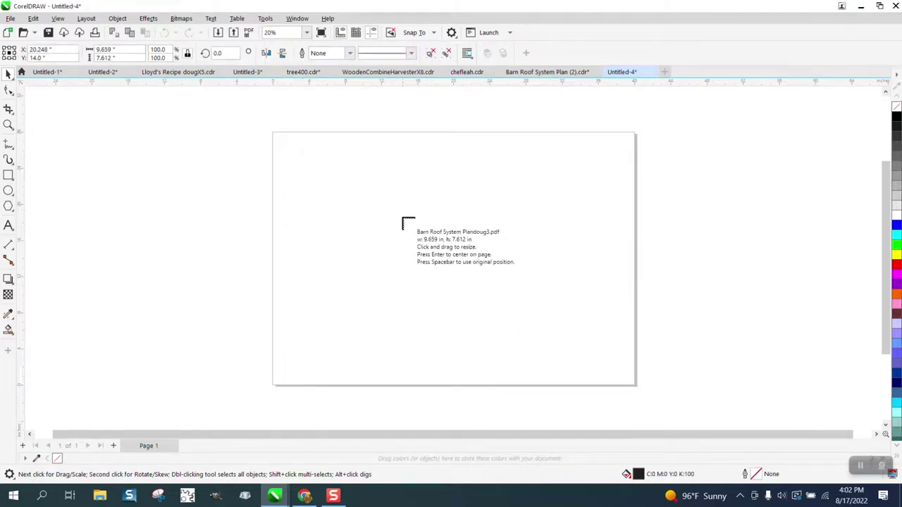
pyautogui.click(275, 134)
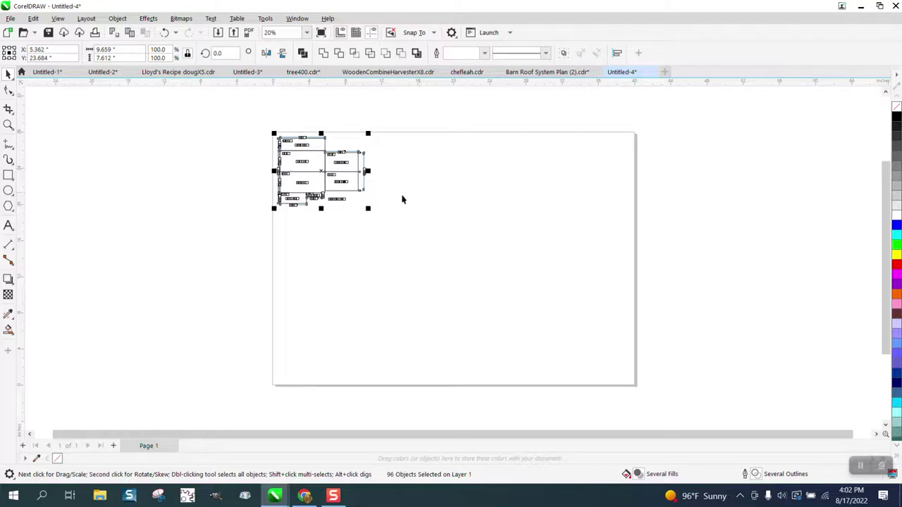
pyautogui.click(444, 149)
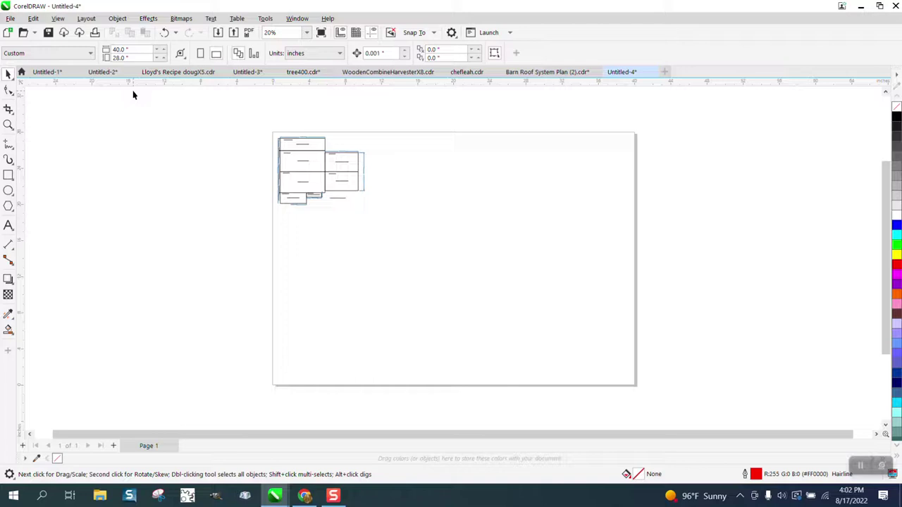
# Step: Set the page size to 8.5 by 11 inches
pyautogui.doubleClick(124, 50)
pyautogui.write('8.5')
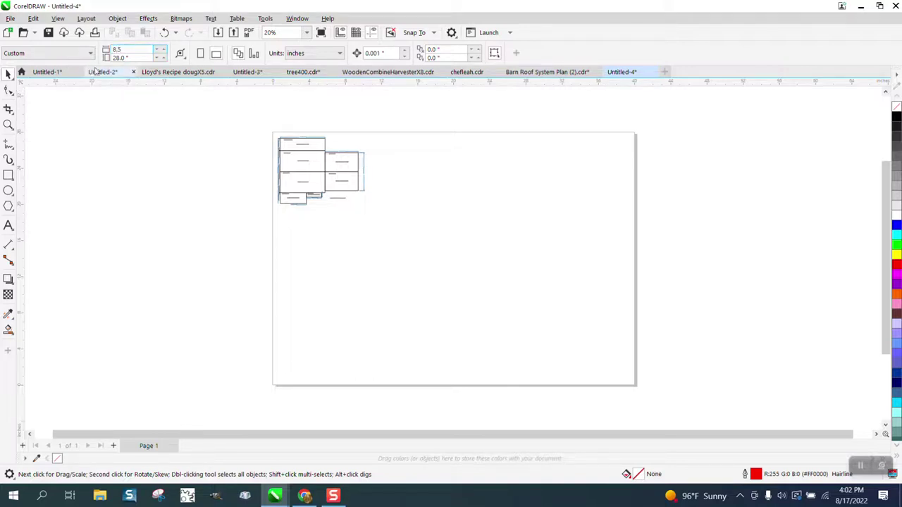
pyautogui.press('Tab')
pyautogui.write('11')
pyautogui.press('Return')
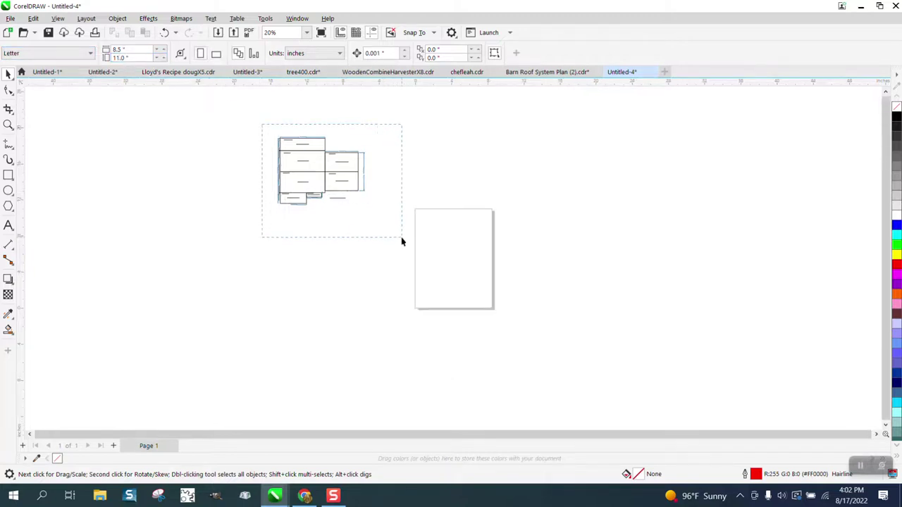
# Step: Group all imported objects and centre the grouped plan on the page
pyautogui.moveTo(401, 241); pyautogui.dragTo(405, 241)
pyautogui.press('p')
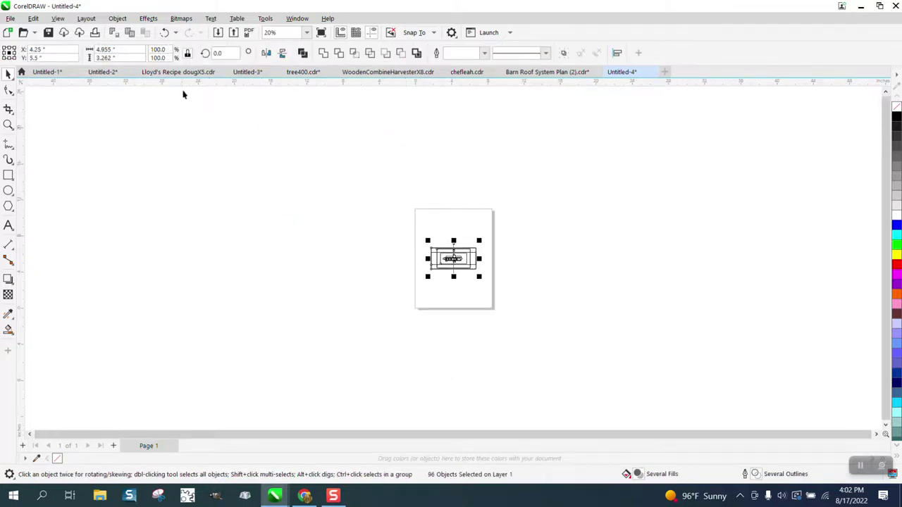
pyautogui.click(170, 36)
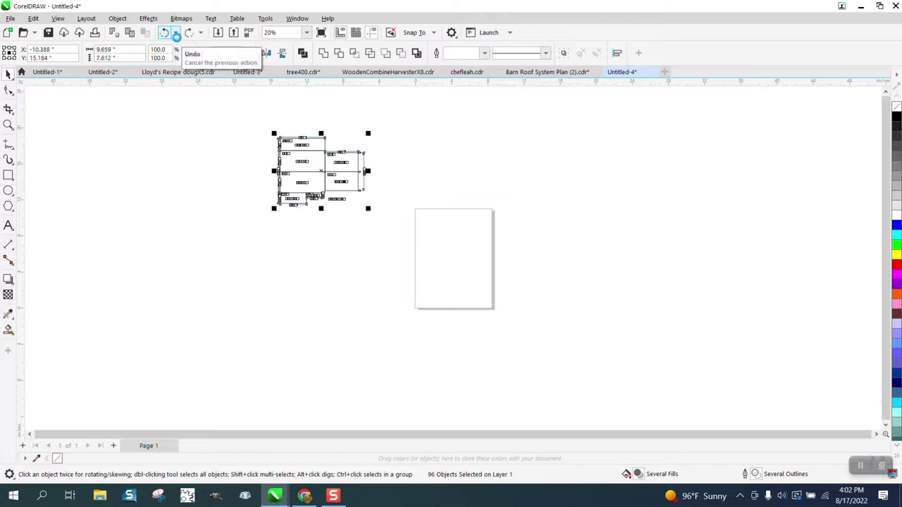
pyautogui.click(170, 34)
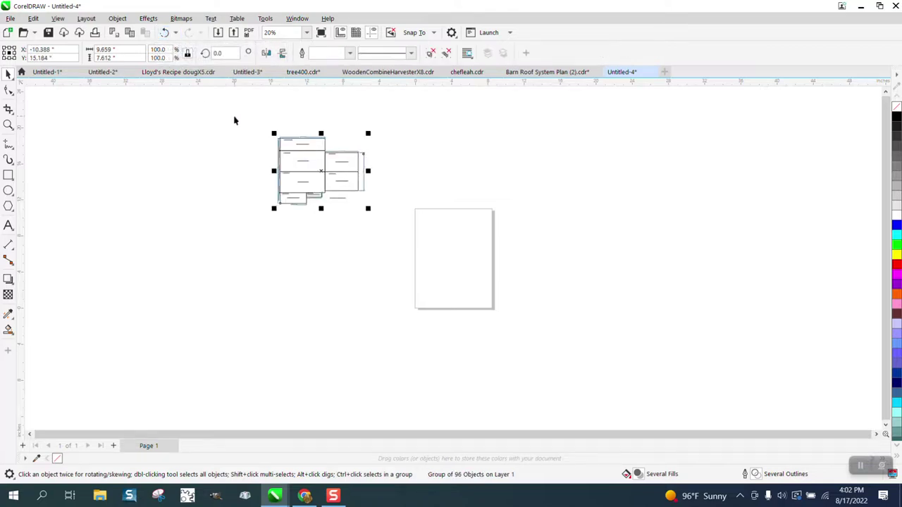
pyautogui.press('p')
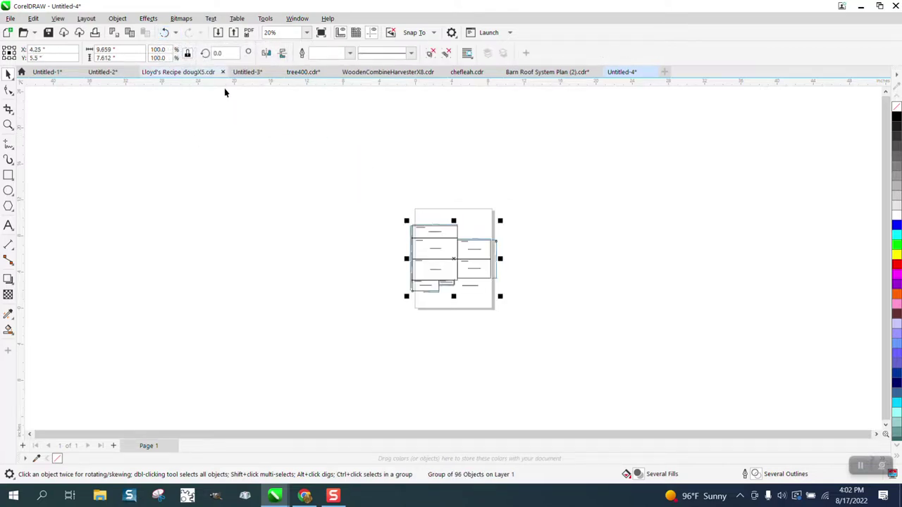
pyautogui.press('Escape')
# Step: Switch the page to landscape orientation and zoom in on the plan
pyautogui.click(217, 54)
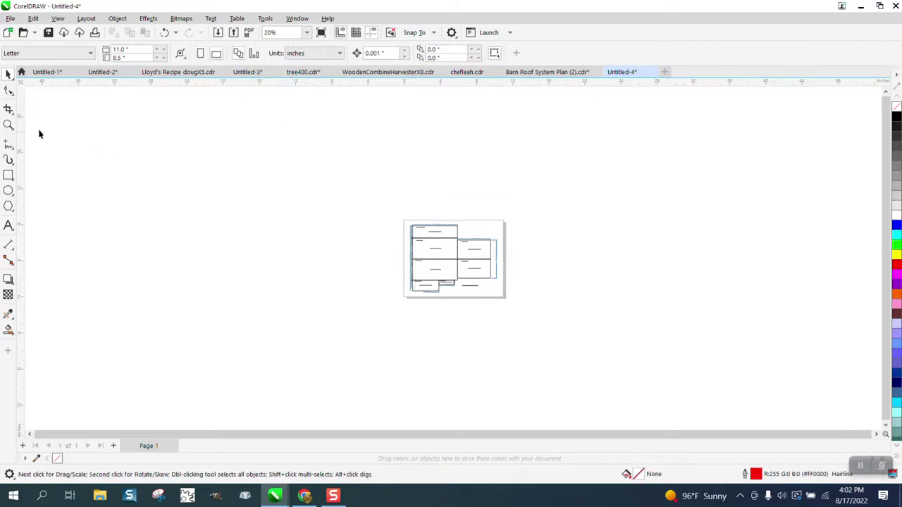
pyautogui.click(9, 125)
pyautogui.moveTo(407, 213); pyautogui.dragTo(536, 306)
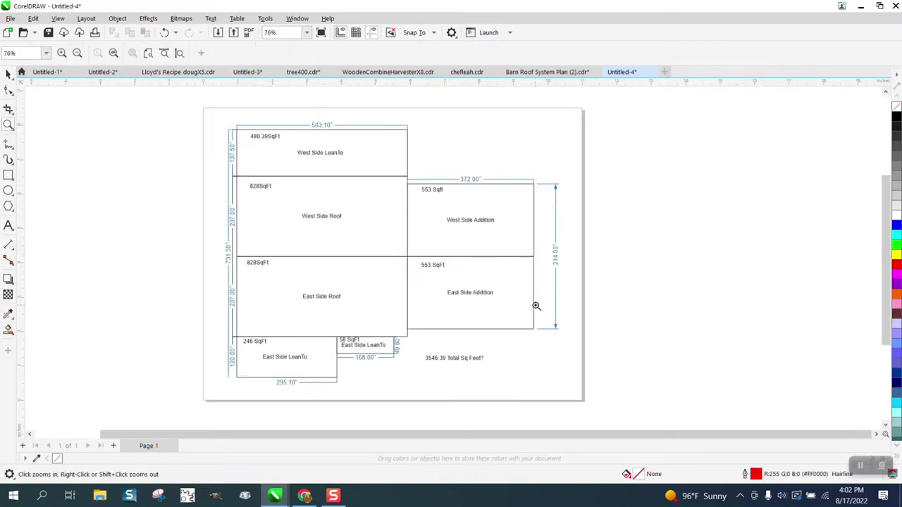